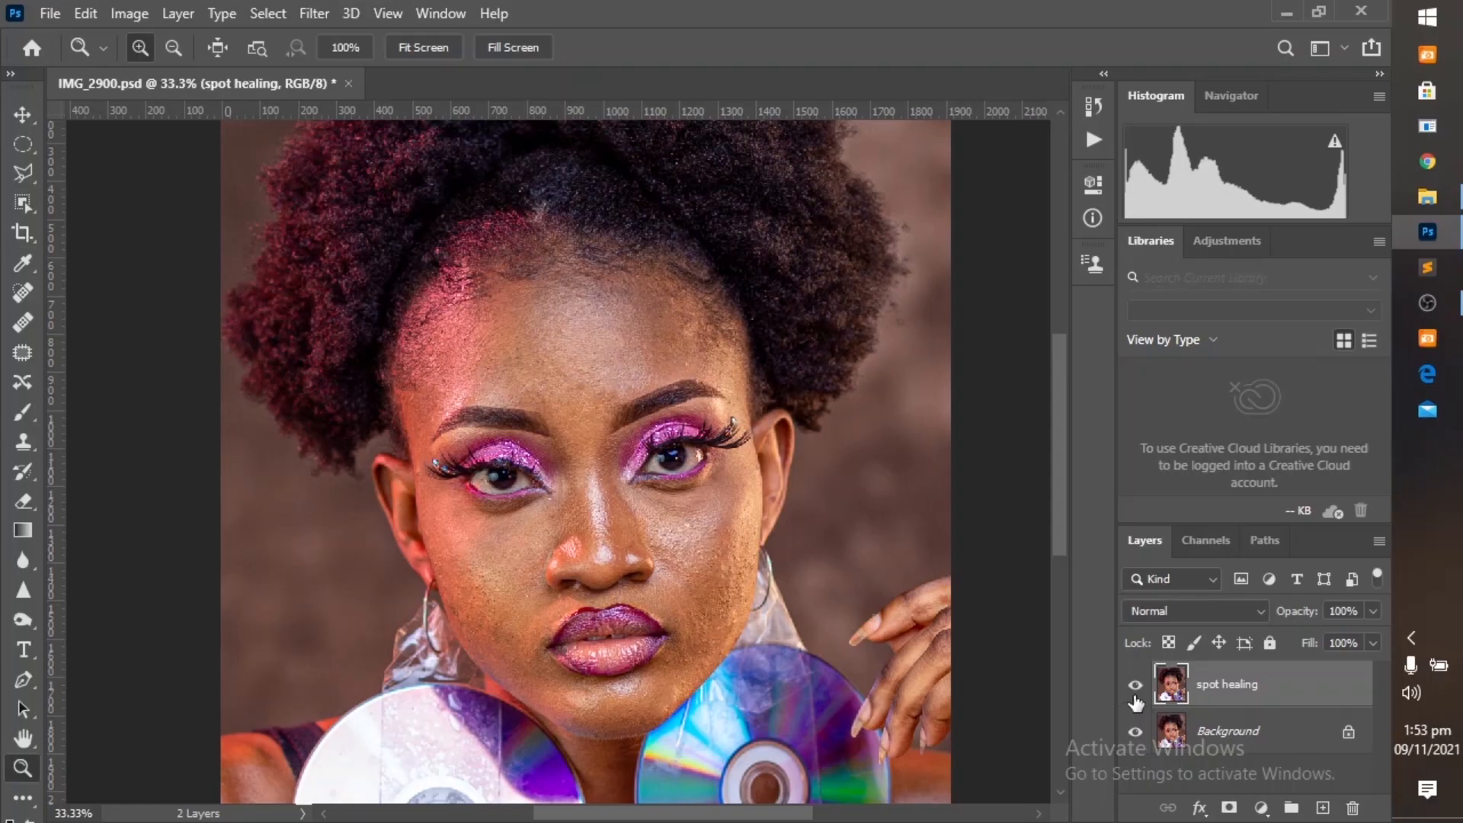
Remove small blemishes from the cheek and forehead with the Spot Healing Brush on the spot healing layer.
{"action": "left_click", "coordinate": [1134, 690]}
{"action": "left_click", "coordinate": [1135, 685]}
{"action": "left_click", "coordinate": [19, 301]}
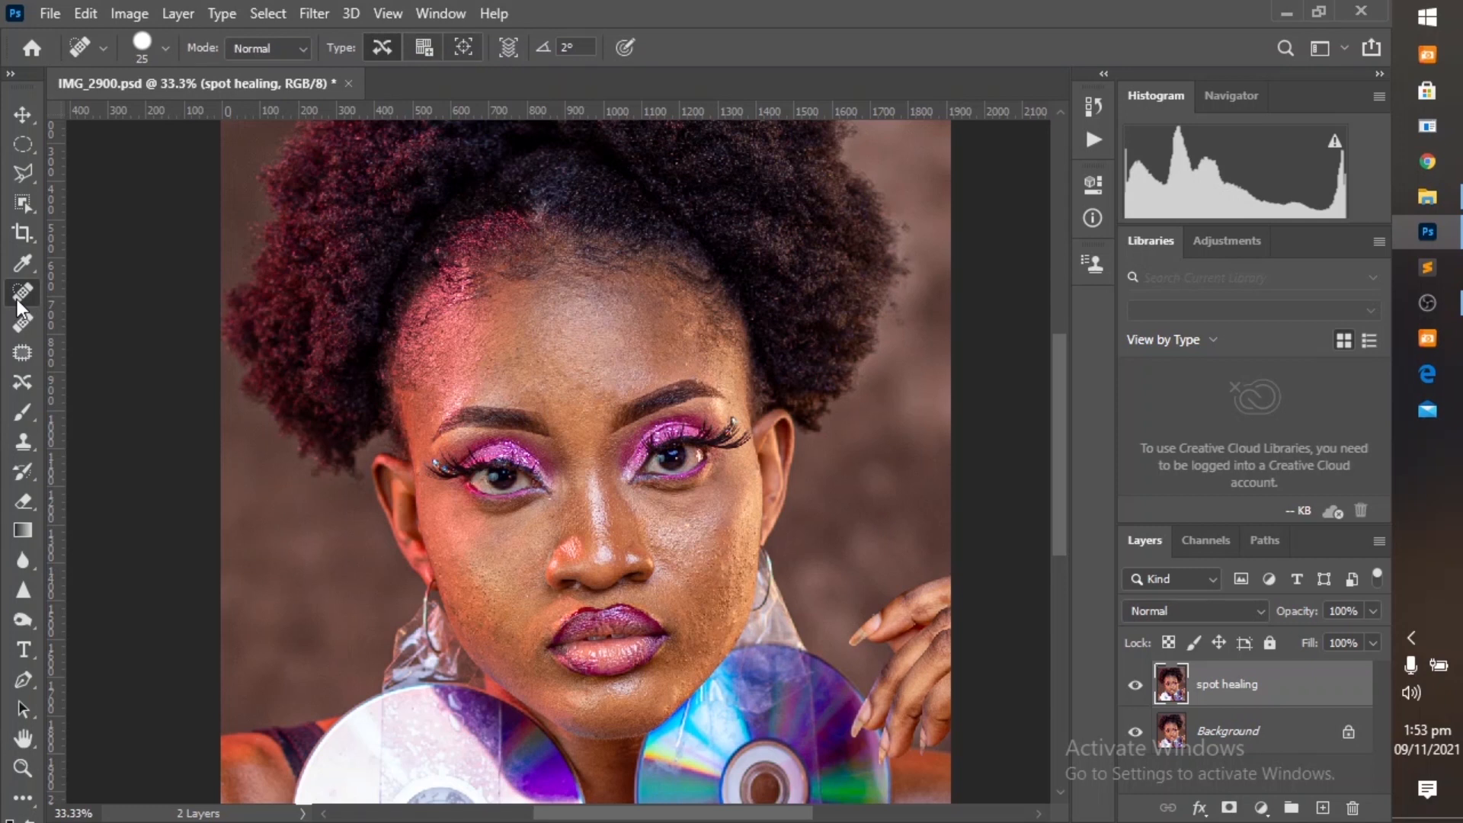
{"action": "left_click", "coordinate": [697, 572]}
{"action": "left_click", "coordinate": [683, 365]}
{"action": "left_click", "coordinate": [558, 331]}
Compare the portrait with the spot healing layer hidden and shown.
{"action": "left_click", "coordinate": [1136, 689]}
{"action": "left_click", "coordinate": [1136, 689]}
{"action": "left_click", "coordinate": [1136, 686]}
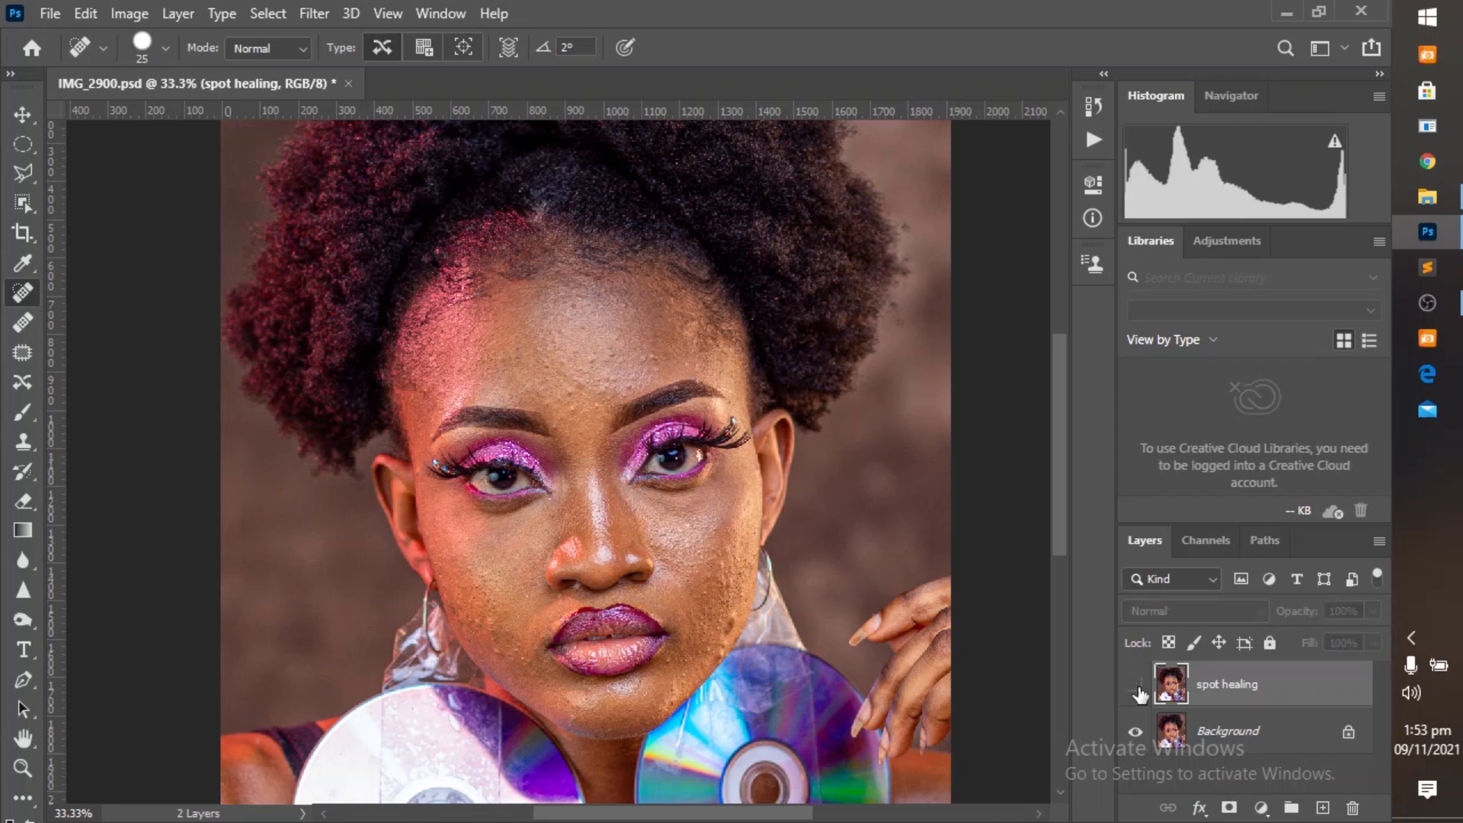
{"action": "left_click", "coordinate": [1136, 687]}
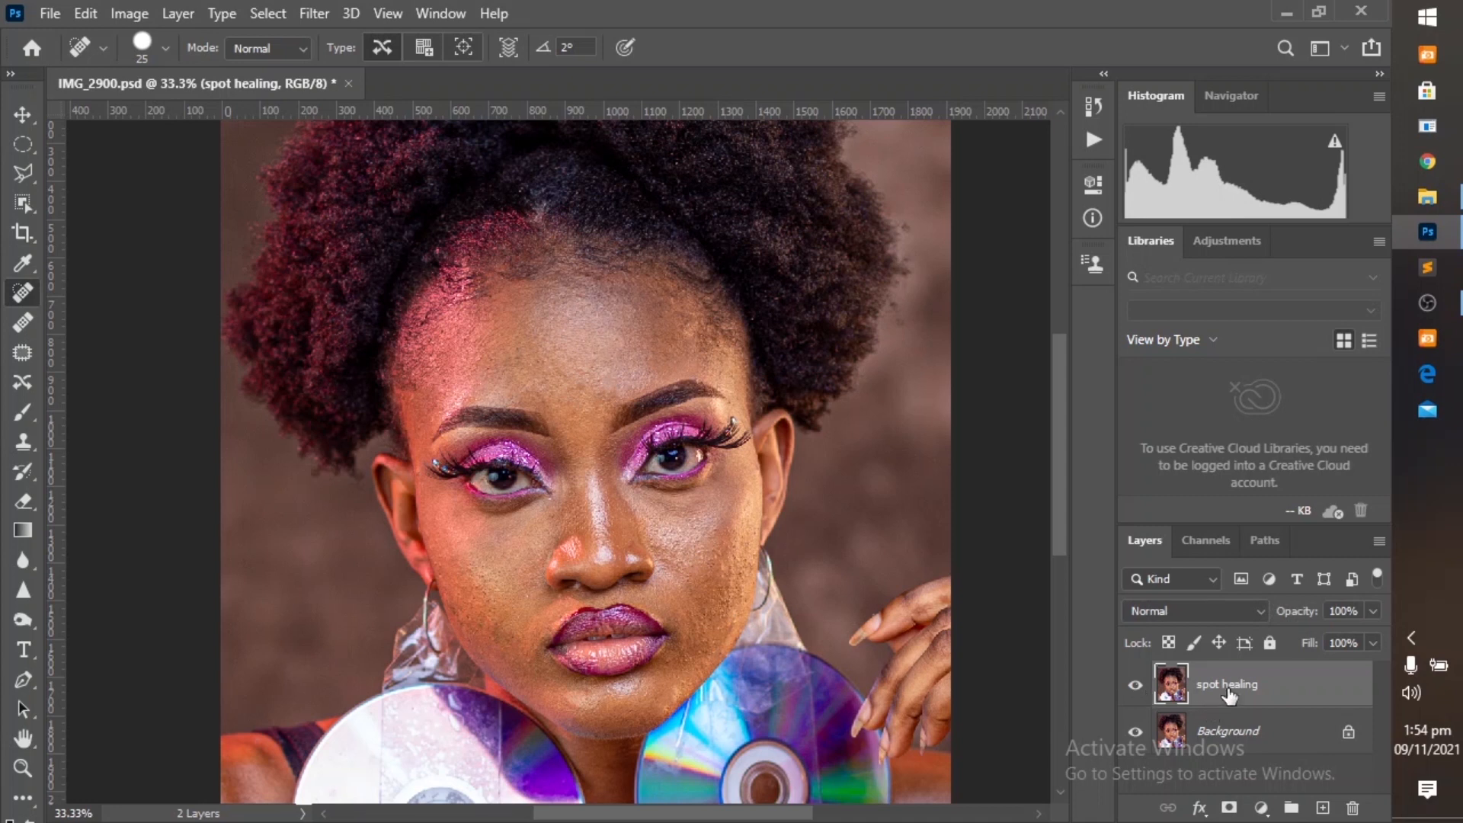
Duplicate the spot healing layer and convert the copy to a smart object.
{"action": "key", "text": "ctrl+j"}
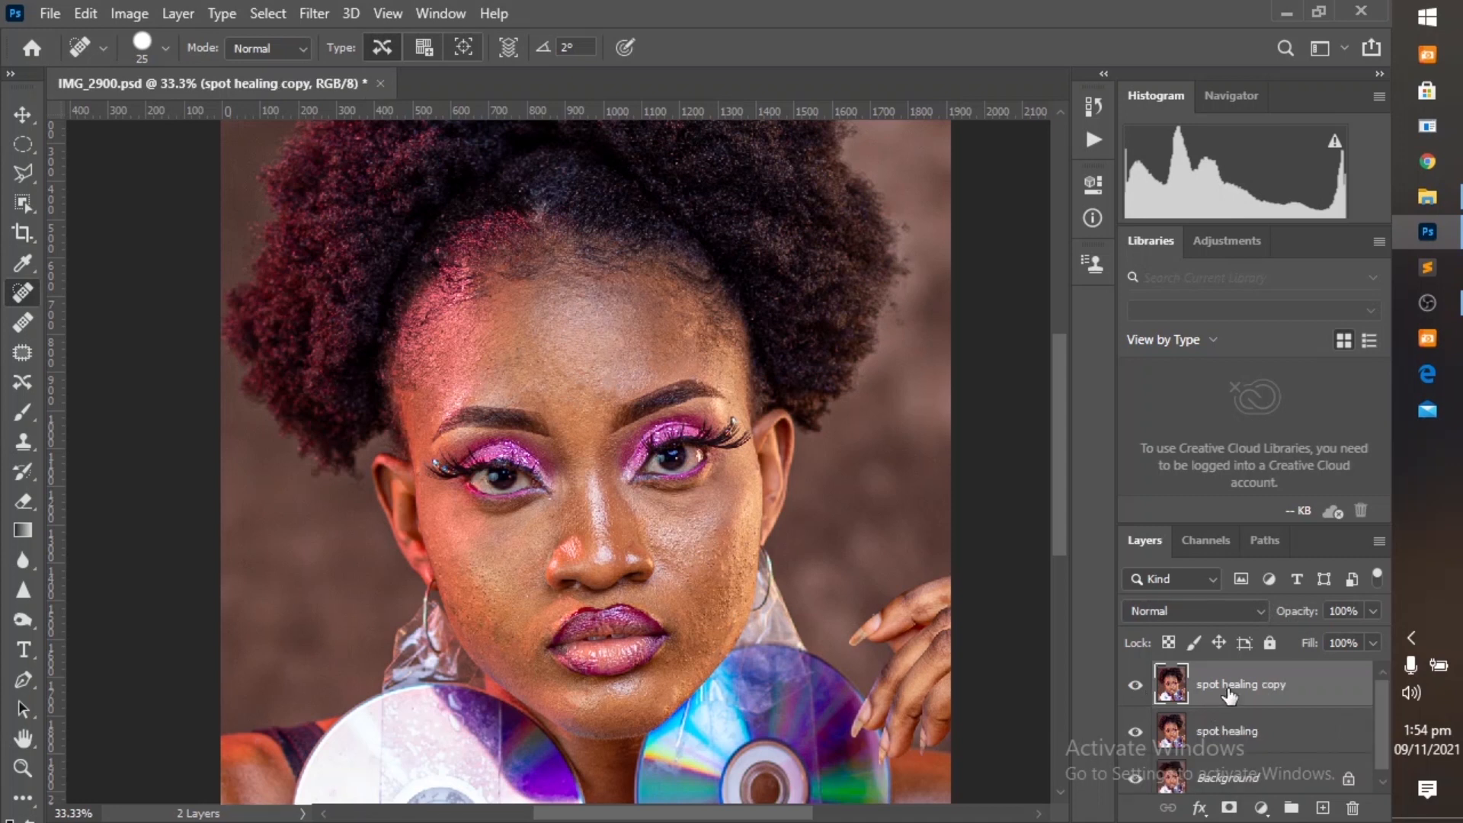
{"action": "right_click", "coordinate": [1228, 687]}
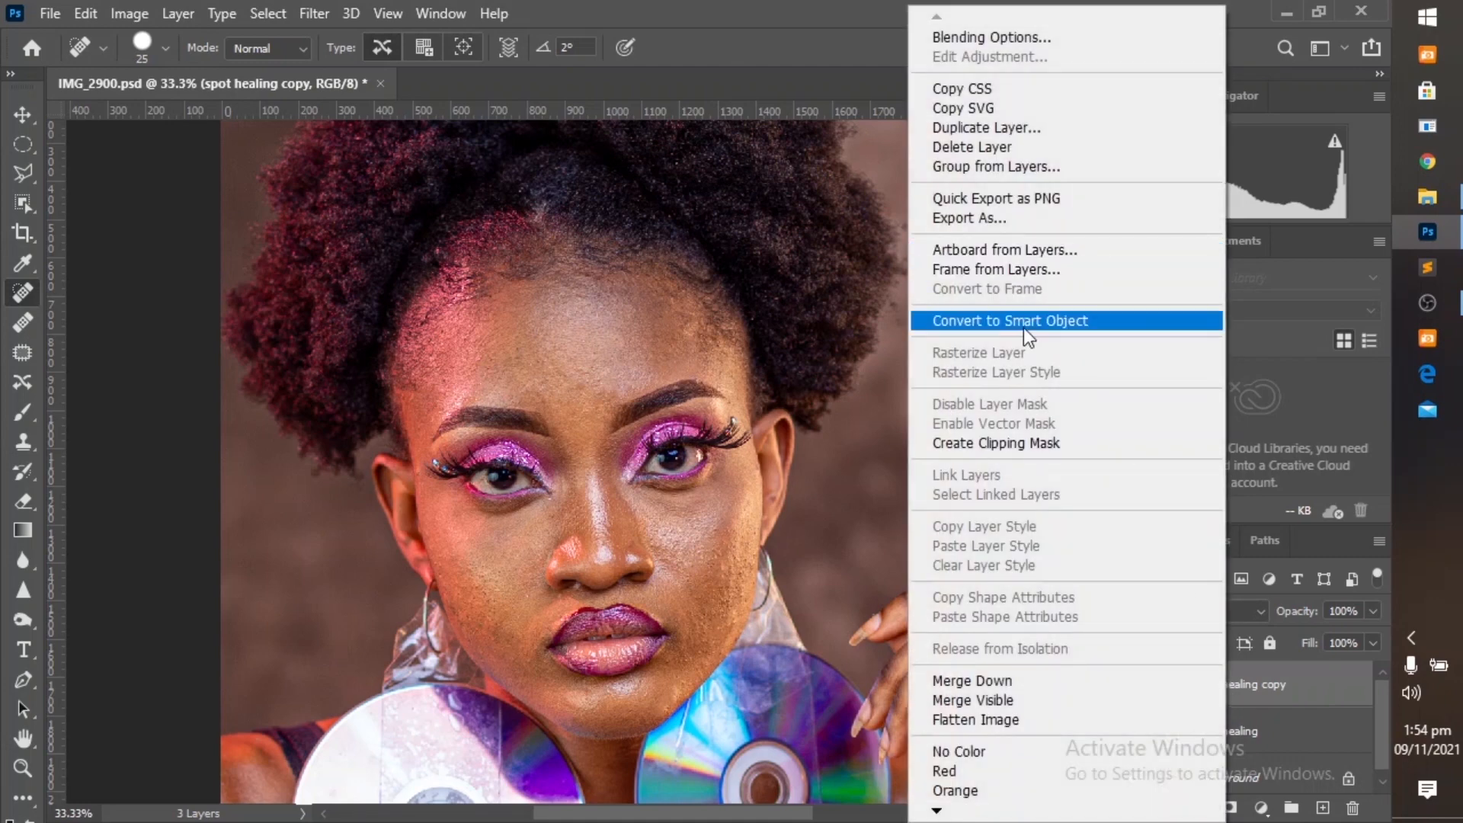
{"action": "left_click", "coordinate": [1024, 329]}
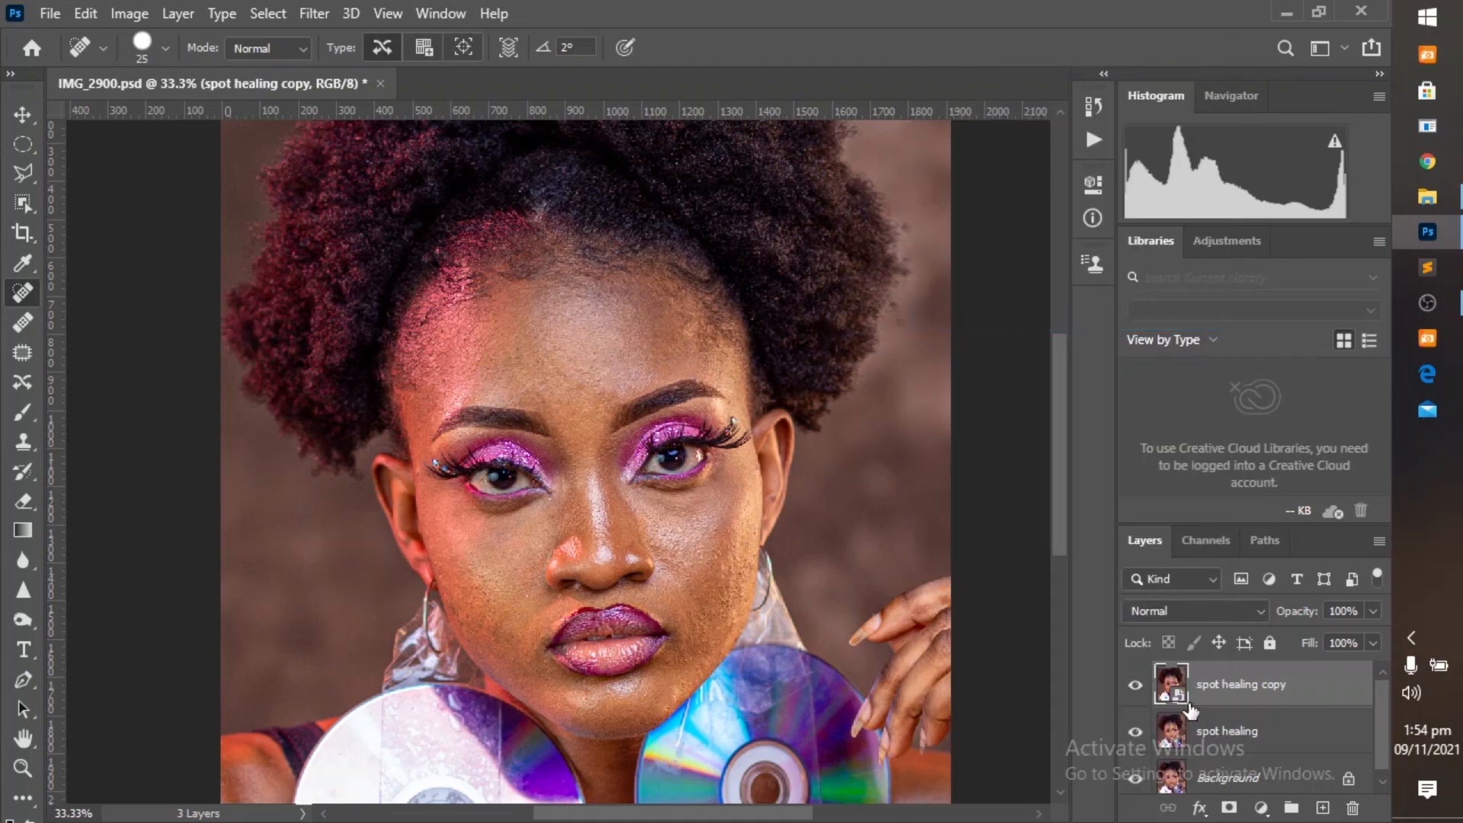
Start the Camera Raw Filter on the copied layer, set Texture to -76 and check the skin up close.
{"action": "left_click", "coordinate": [312, 14]}
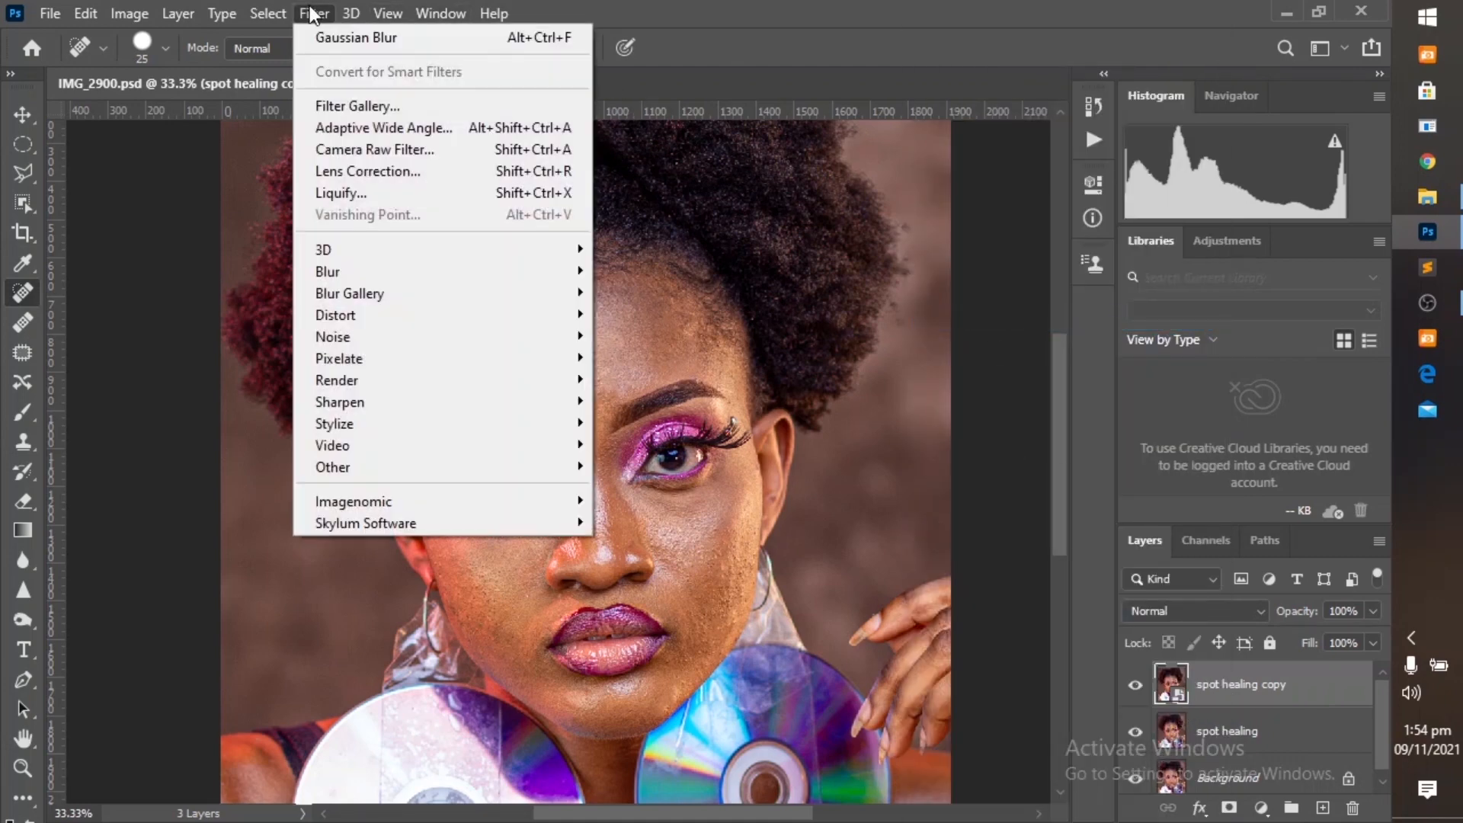
{"action": "left_click", "coordinate": [378, 151]}
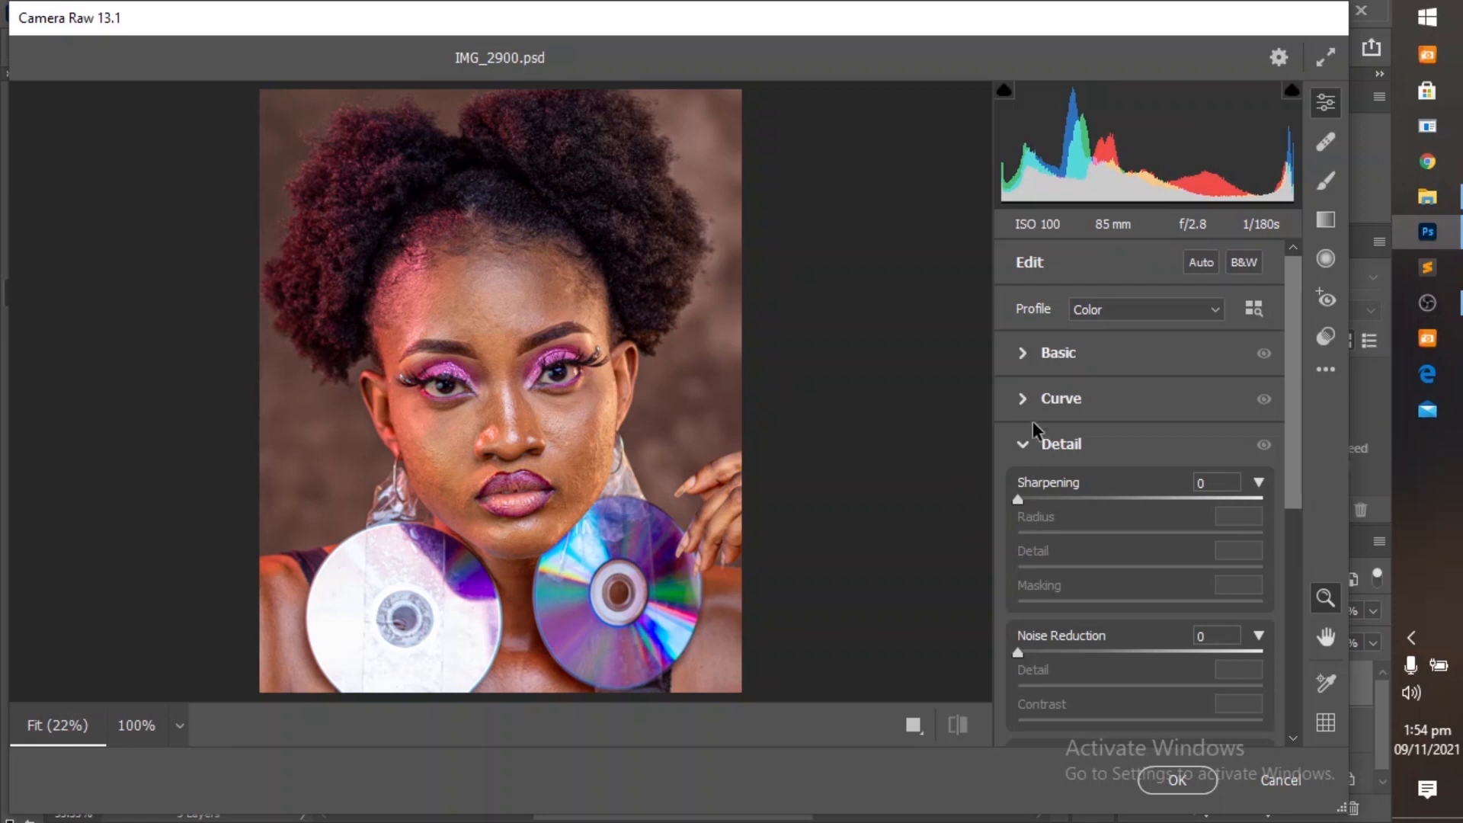
{"action": "left_click", "coordinate": [1023, 352]}
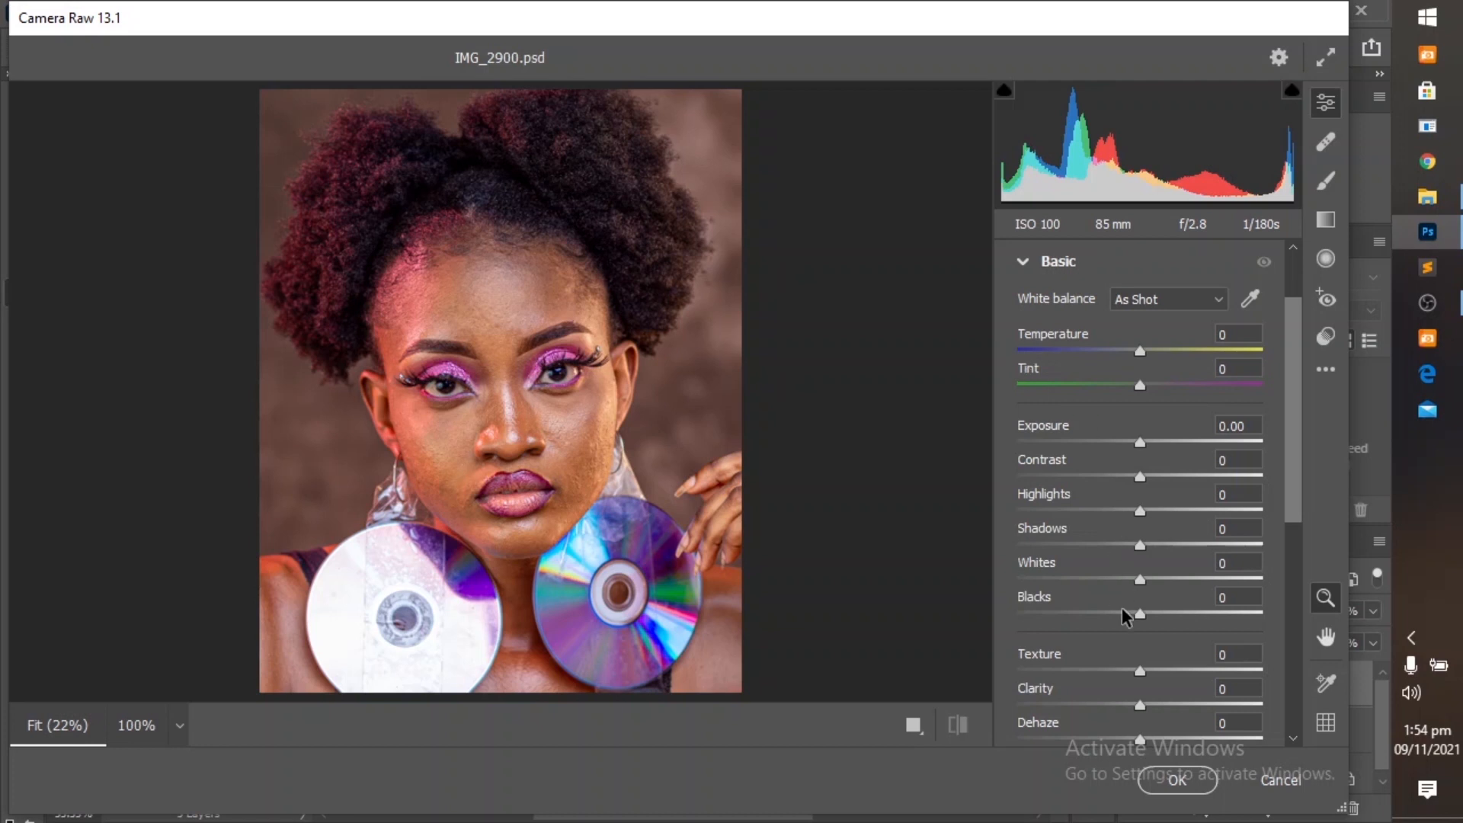
{"action": "scroll", "coordinate": [1107, 652], "scroll_direction": "down", "scroll_amount": 3}
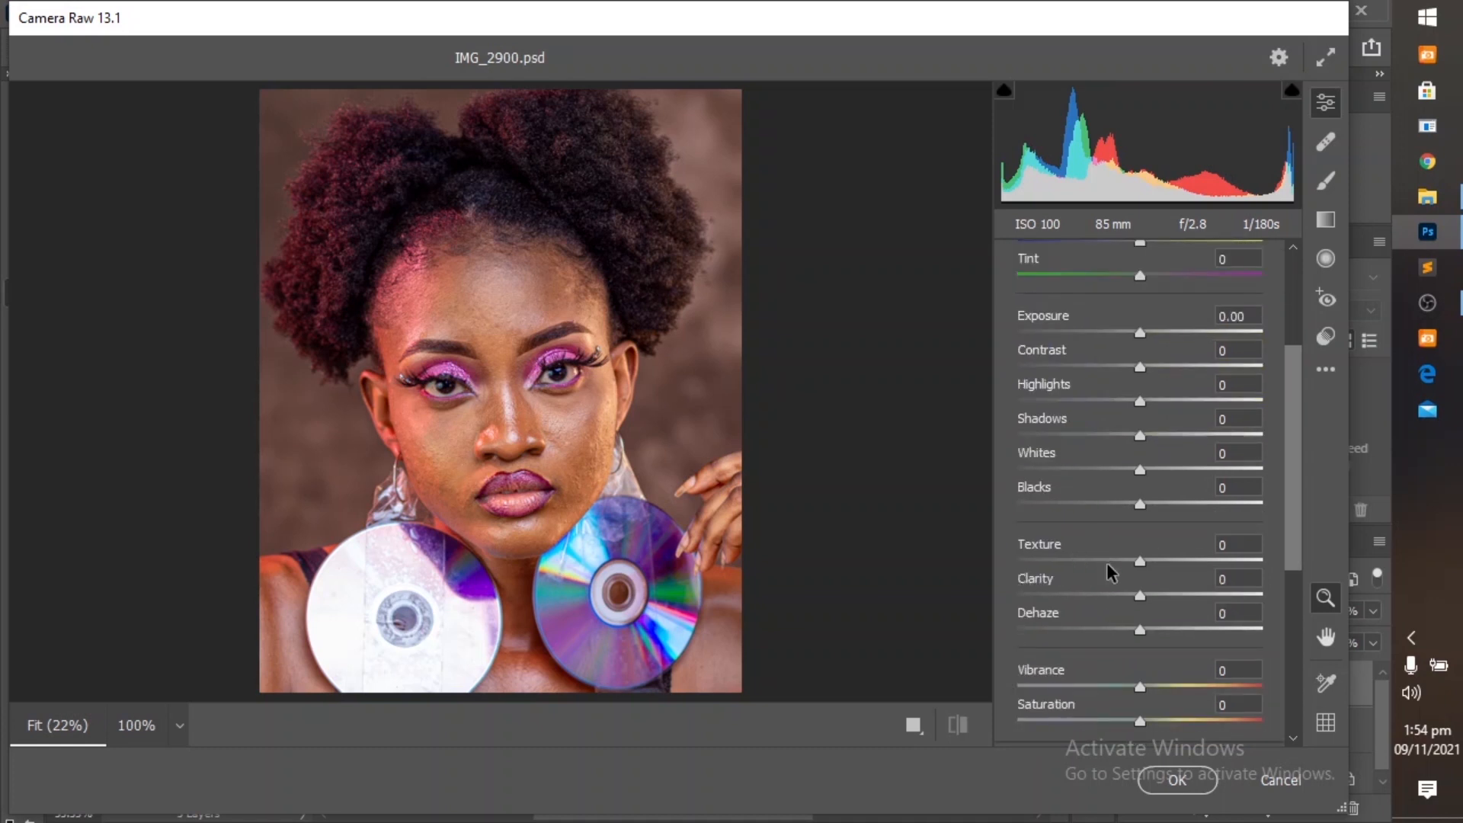
{"action": "left_click_drag", "start_coordinate": [1138, 564], "coordinate": [1048, 566]}
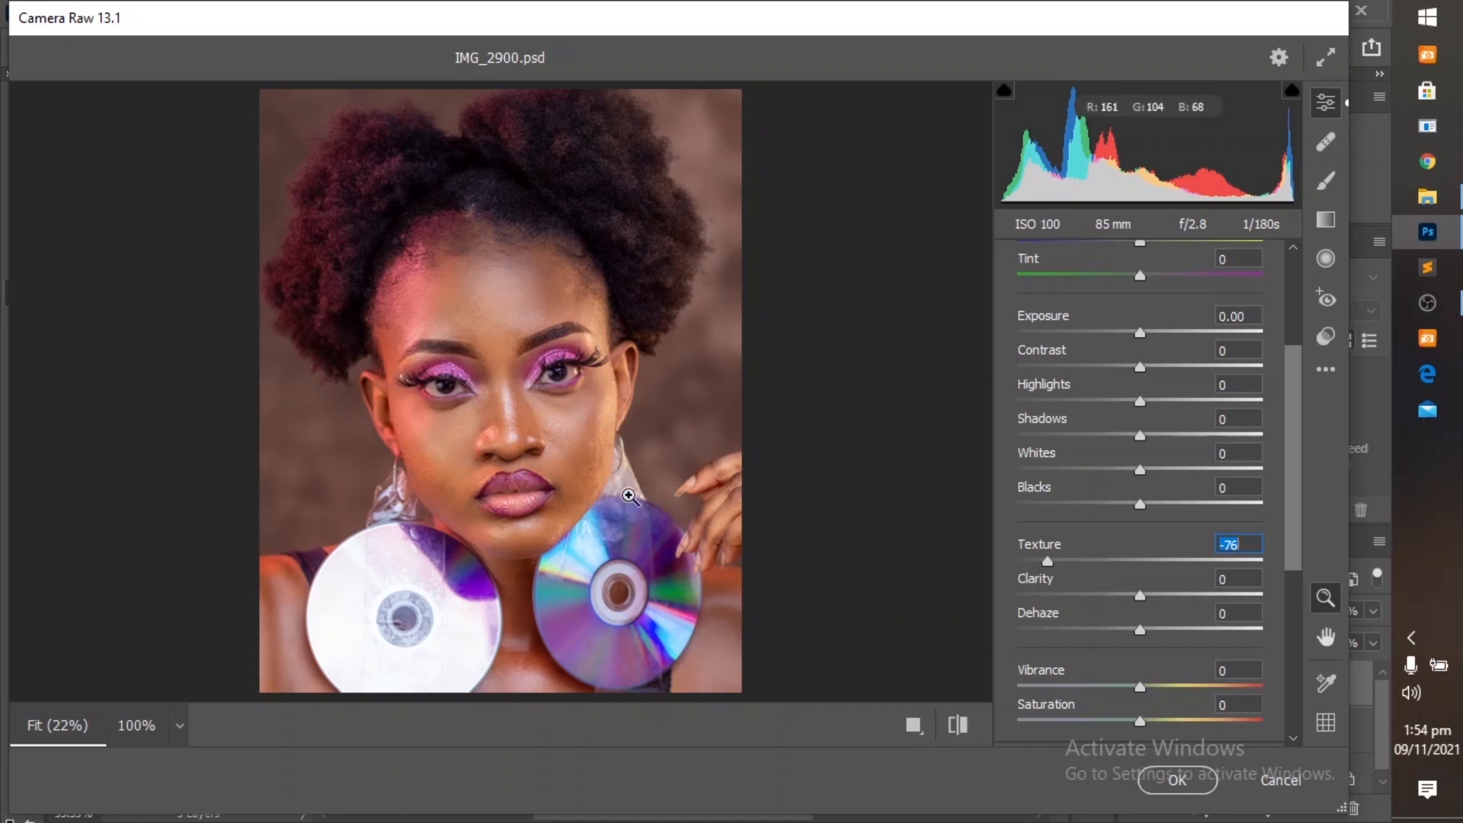
{"action": "left_click", "coordinate": [571, 444]}
{"action": "left_click", "coordinate": [572, 444]}
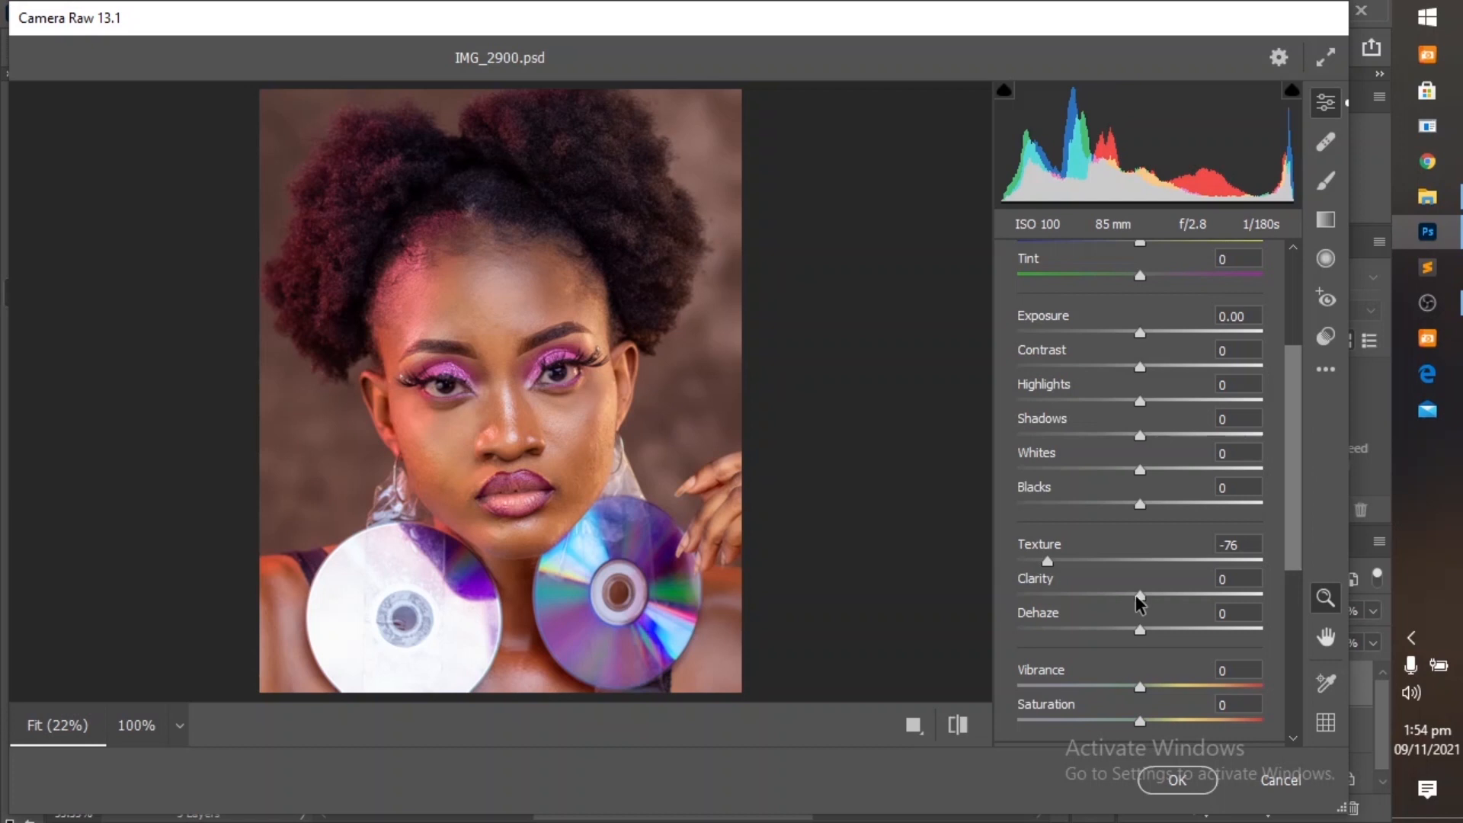
Lower Clarity to -10 and check the cheek up close.
{"action": "left_click_drag", "start_coordinate": [1136, 595], "coordinate": [1124, 596]}
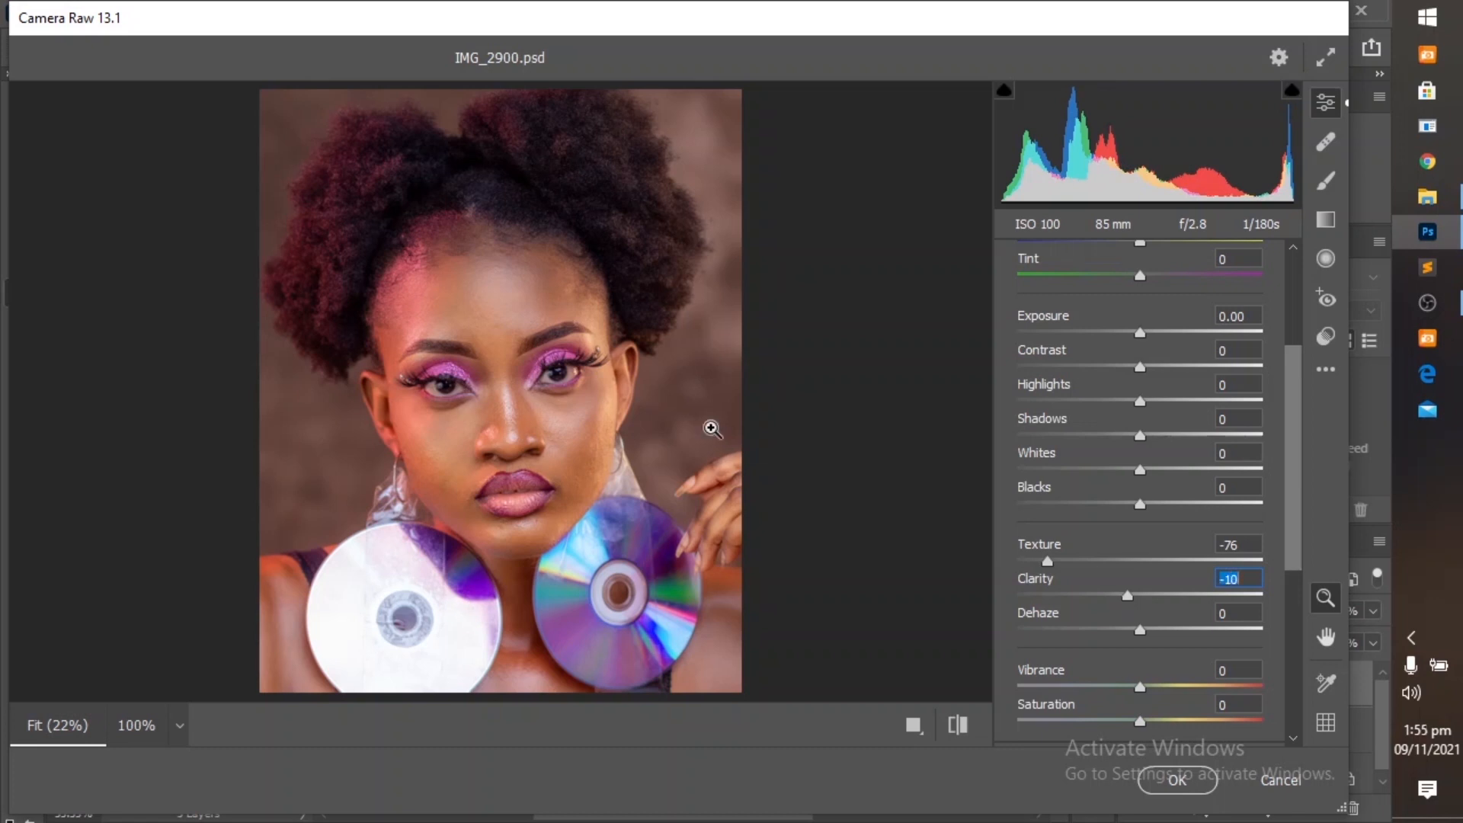
{"action": "left_click", "coordinate": [552, 426]}
{"action": "left_click", "coordinate": [551, 434]}
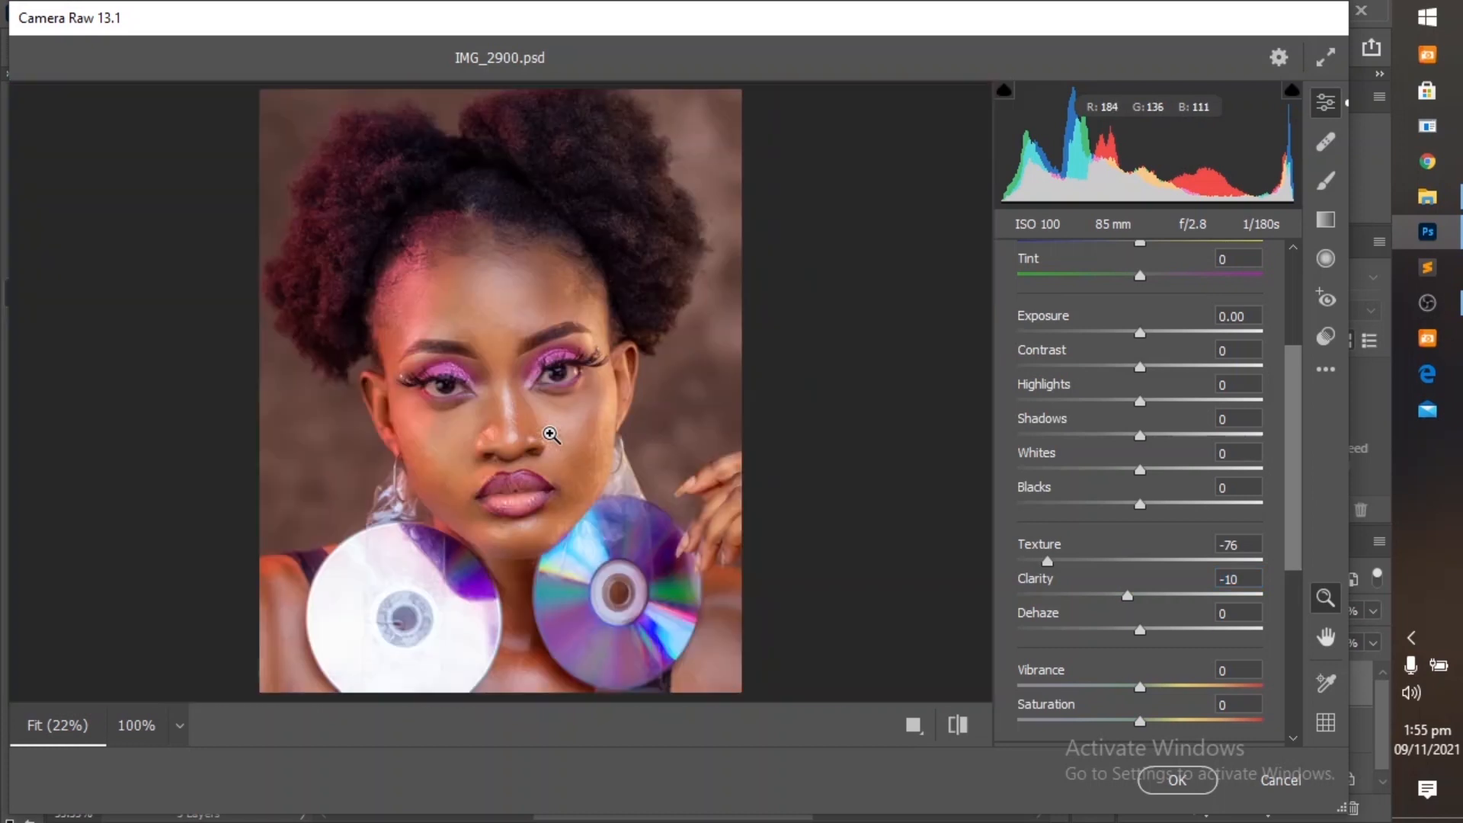
Set Sharpening to 40 in the Detail settings, check the face up close and apply the Camera Raw Filter.
{"action": "scroll", "coordinate": [1120, 585], "scroll_direction": "down", "scroll_amount": 3}
{"action": "scroll", "coordinate": [1121, 589], "scroll_direction": "down", "scroll_amount": 3}
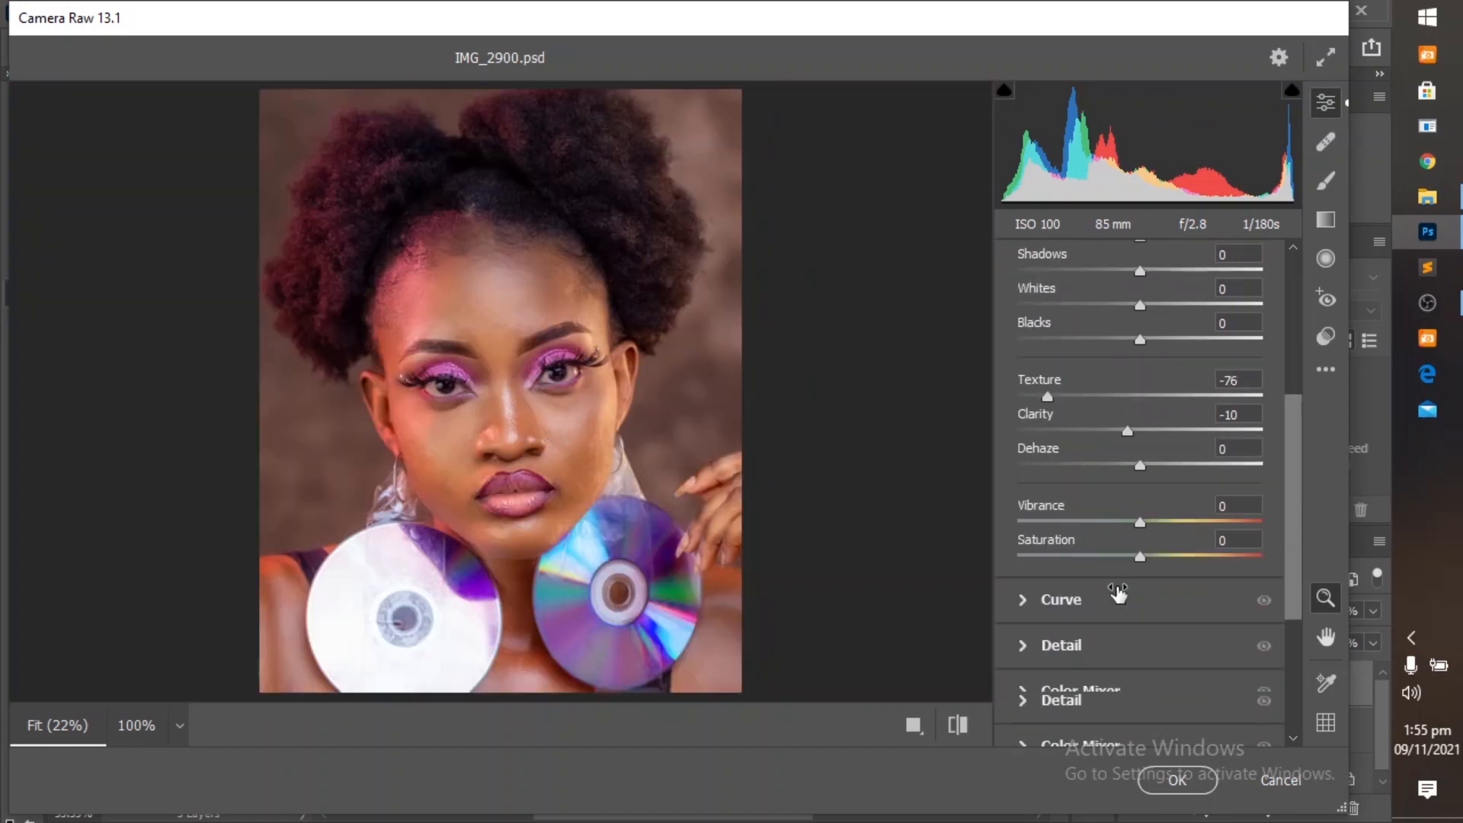
{"action": "left_click", "coordinate": [1031, 590]}
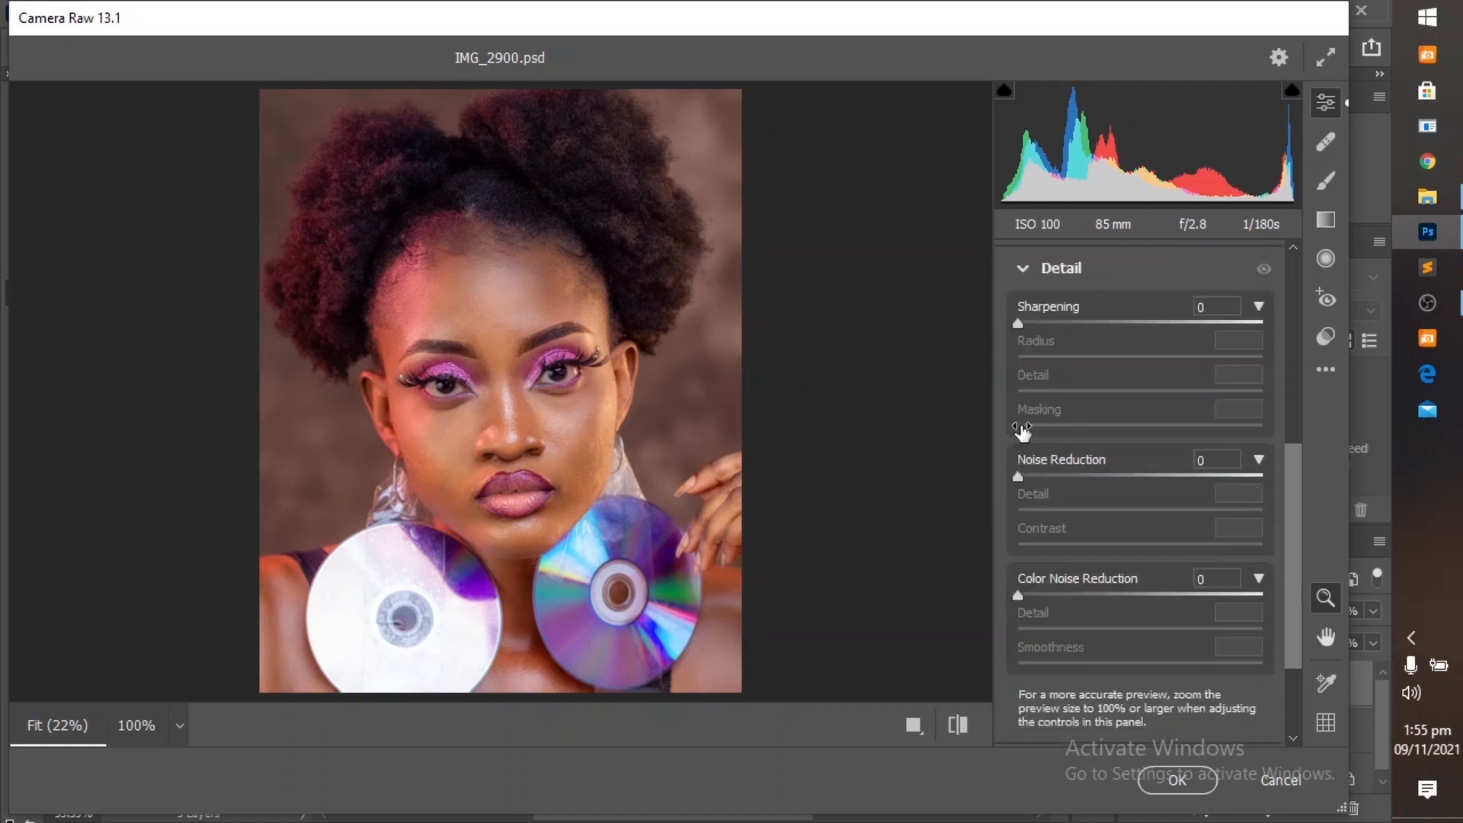
{"action": "left_click", "coordinate": [1021, 320]}
{"action": "left_click_drag", "start_coordinate": [1030, 323], "coordinate": [1084, 326]}
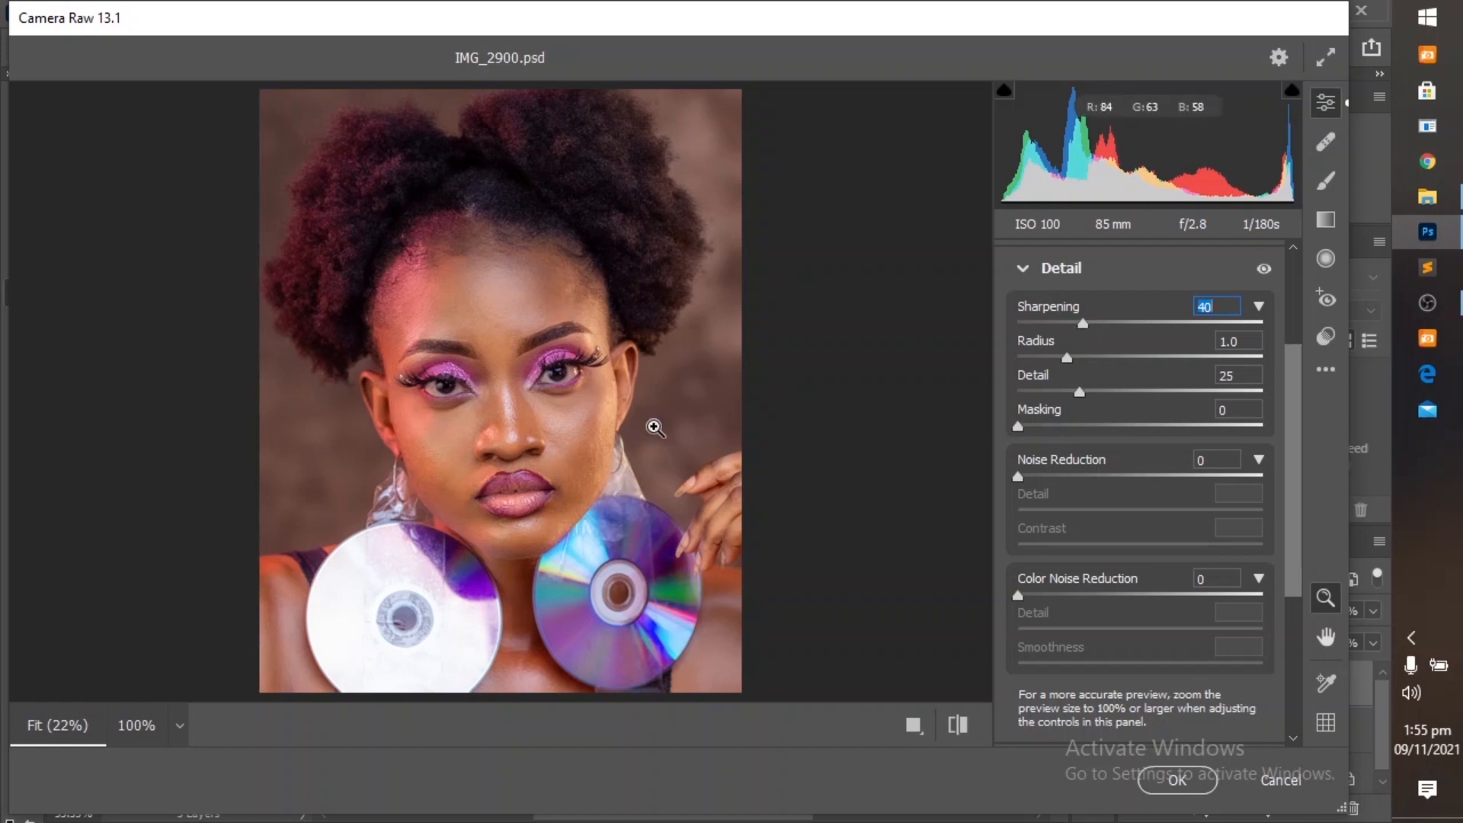
{"action": "left_click", "coordinate": [542, 424]}
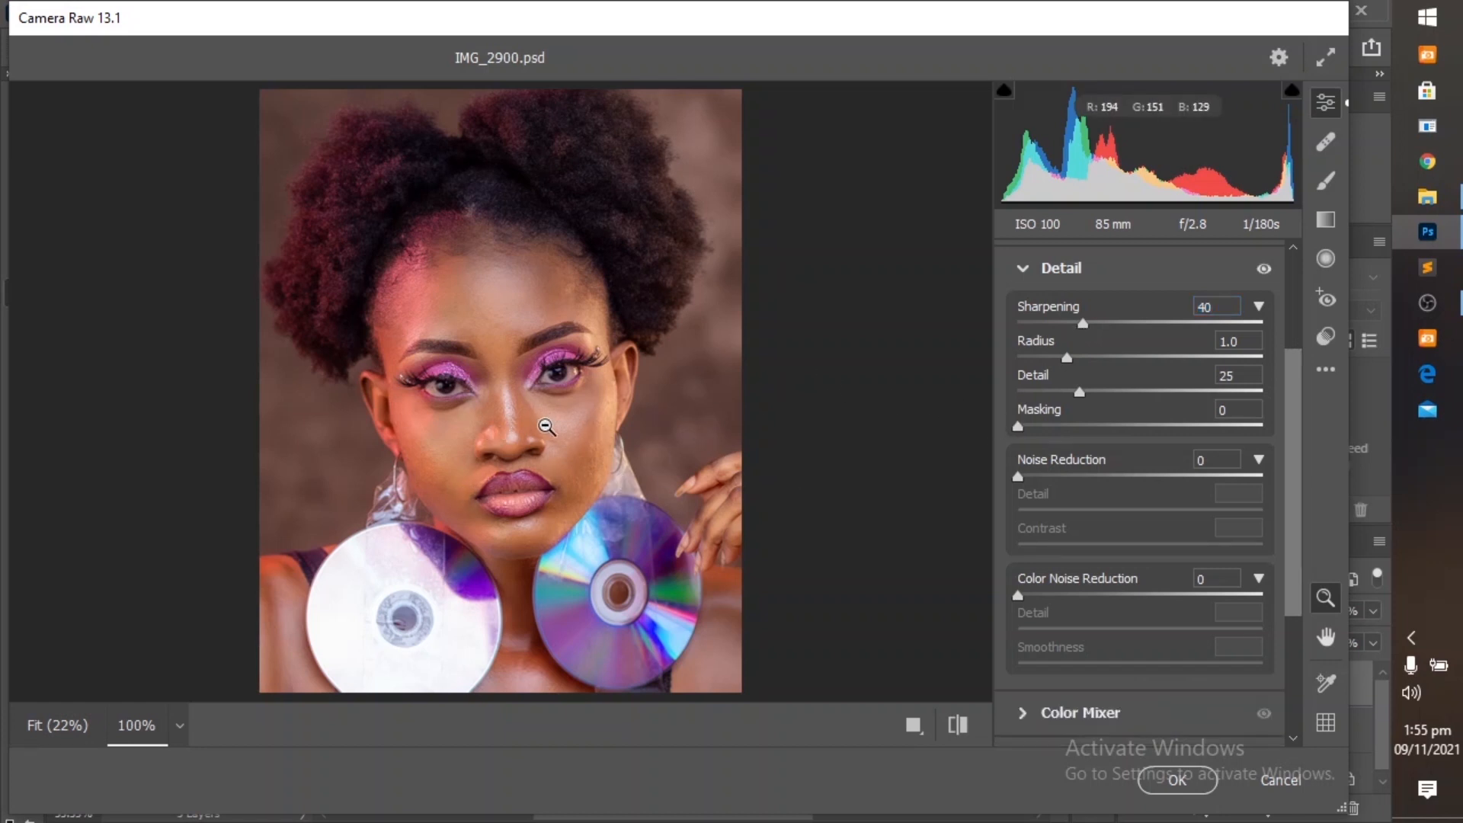
{"action": "left_click", "coordinate": [546, 427]}
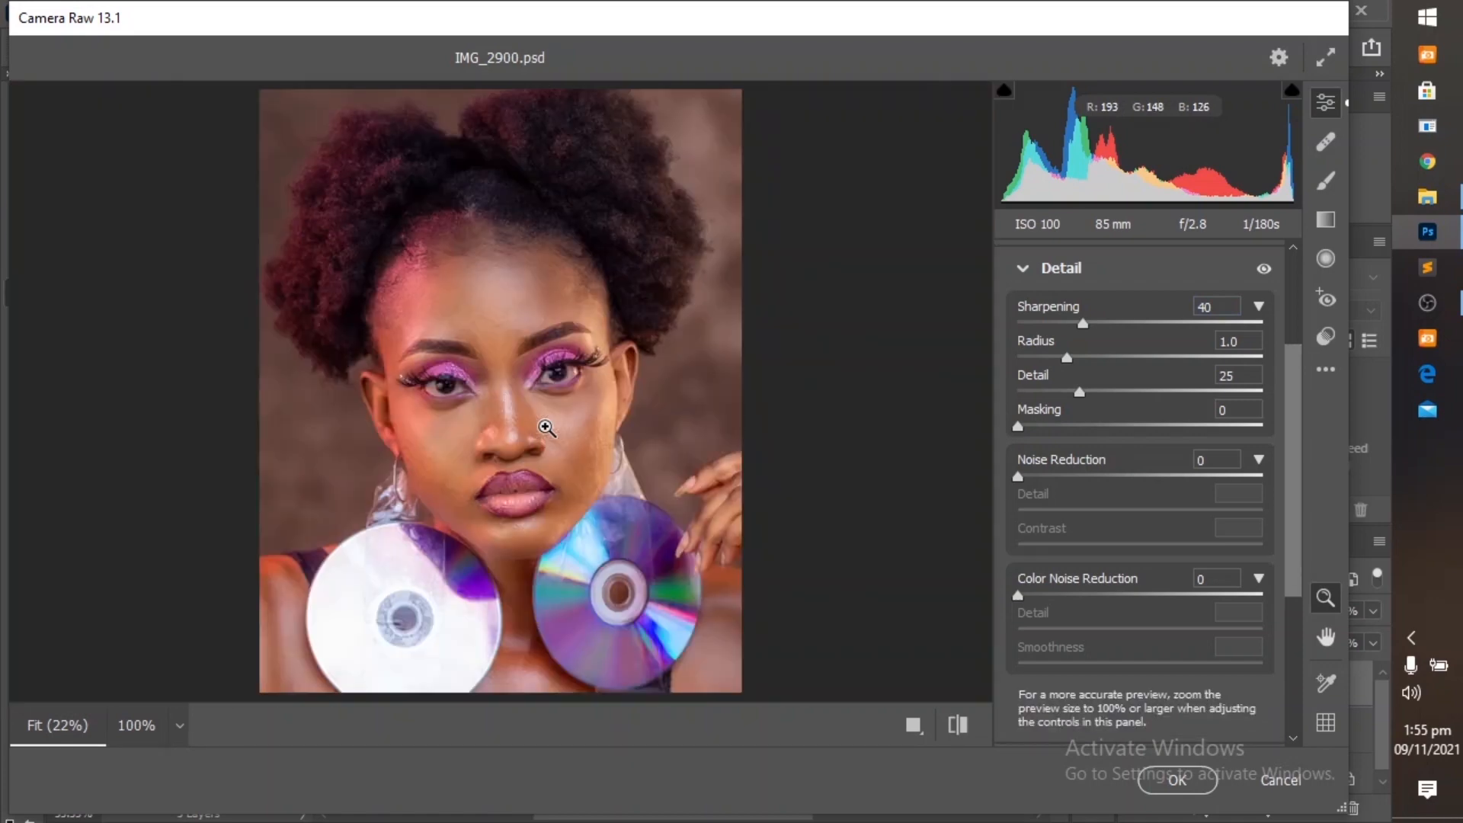
{"action": "left_click", "coordinate": [1173, 780]}
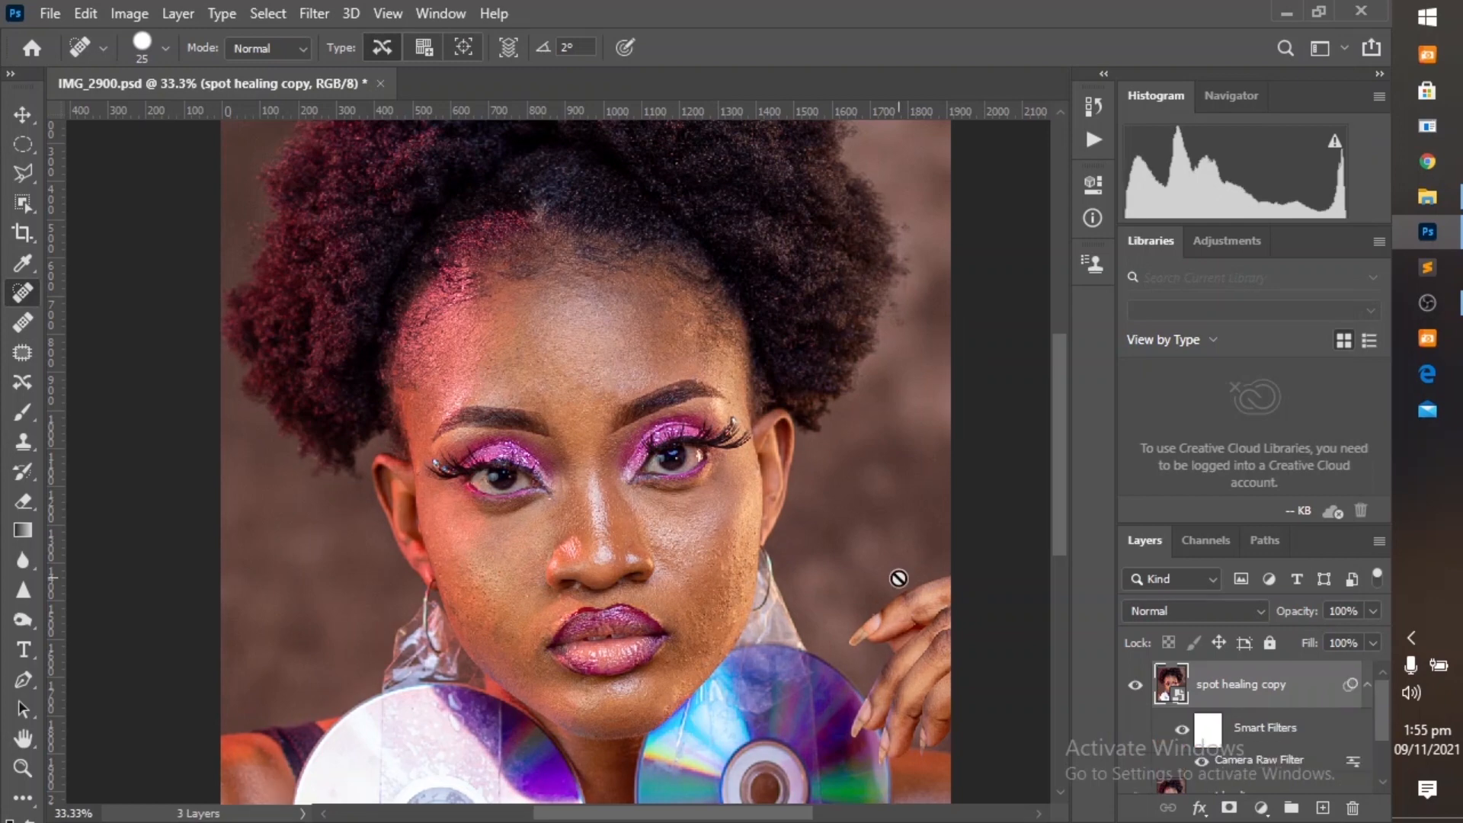
Invert the smart filter mask of the spot healing copy layer to black.
{"action": "left_click", "coordinate": [390, 15]}
{"action": "left_click", "coordinate": [478, 223]}
{"action": "left_click", "coordinate": [1216, 737]}
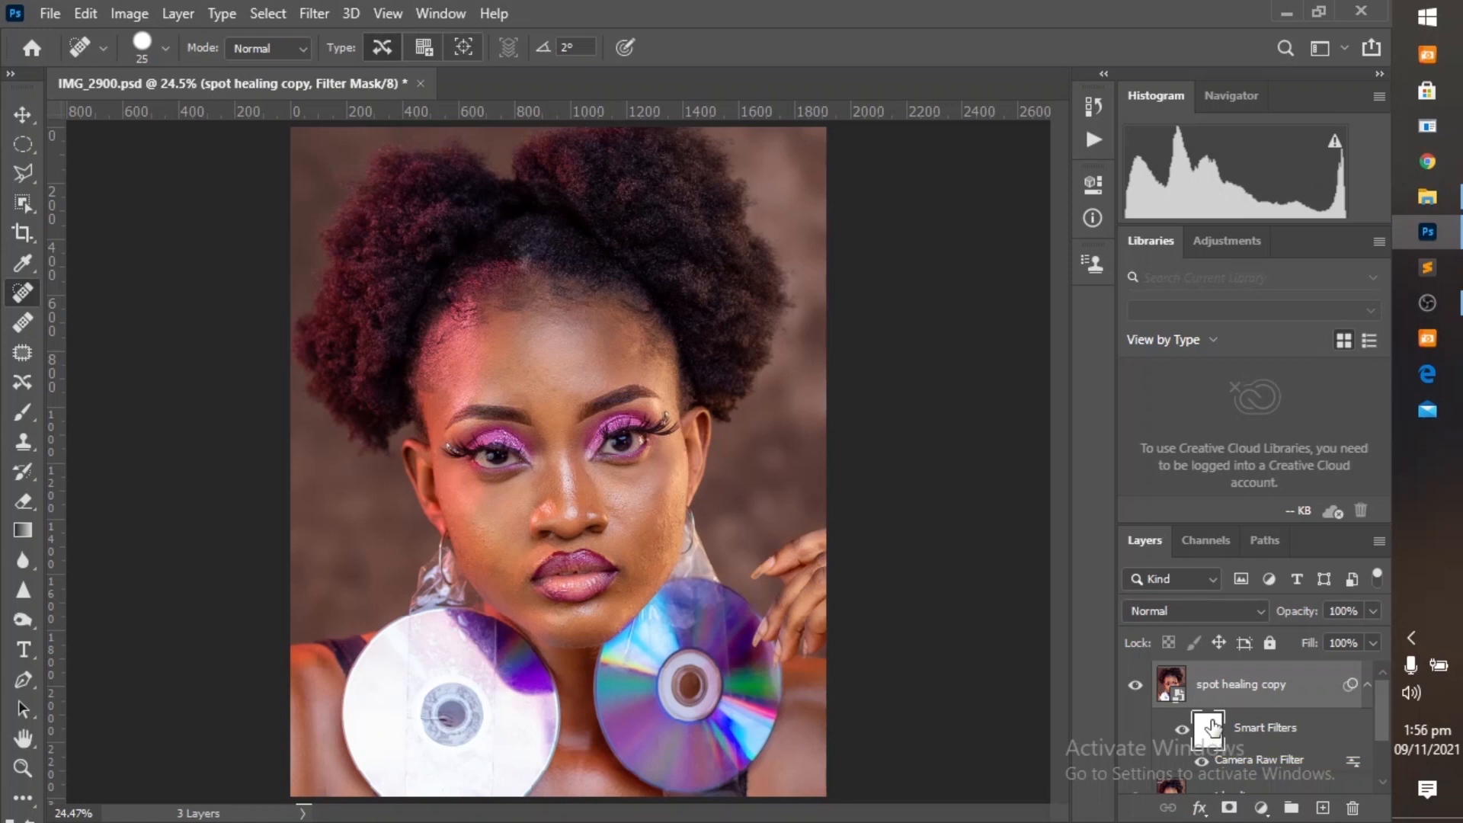
{"action": "key", "text": "ctrl+i"}
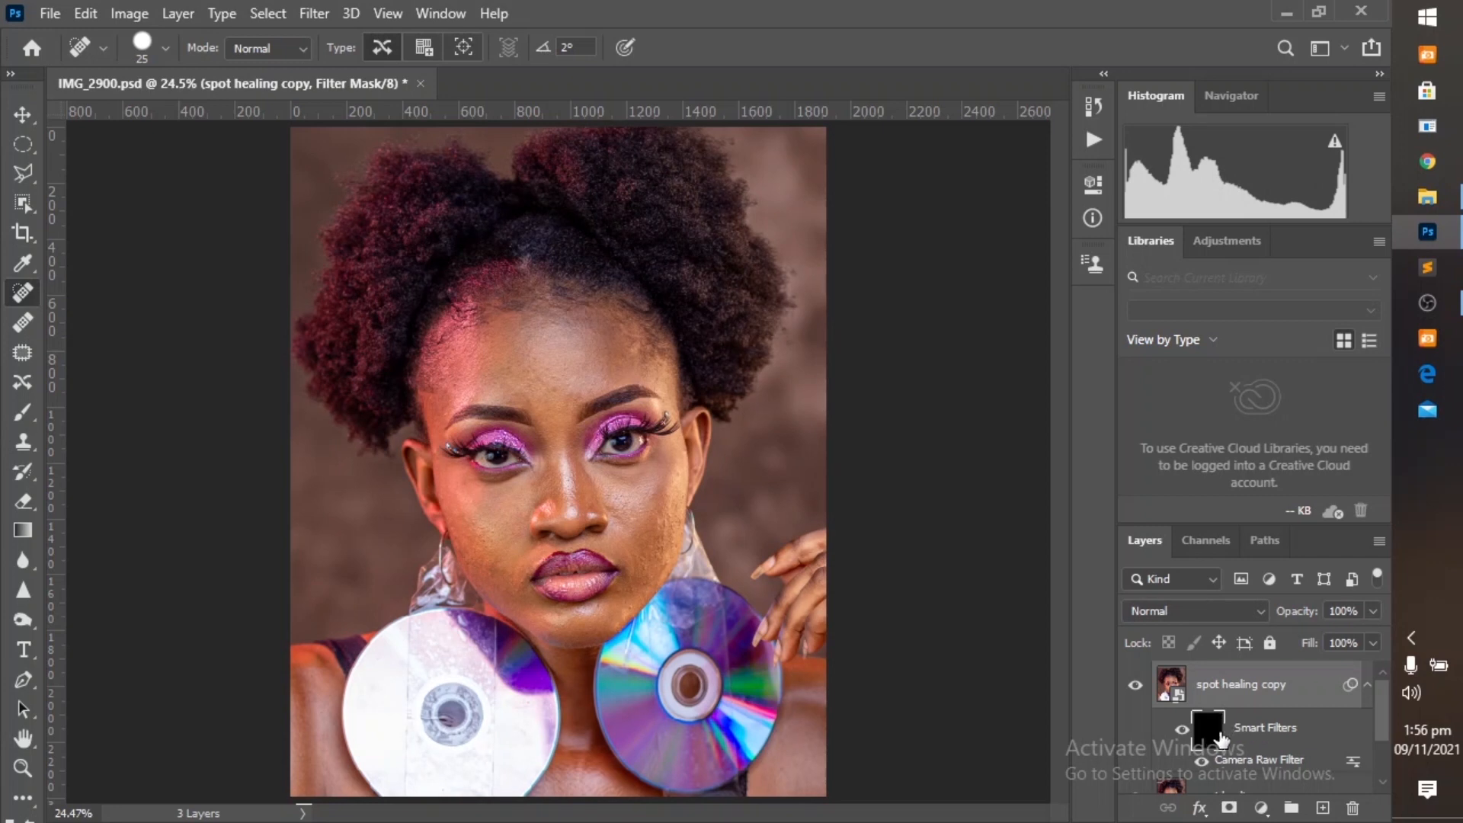
Paint white over the facial skin on the filter mask with the Brush tool at 30% flow, adjusting the brush size as needed.
{"action": "left_click", "coordinate": [11, 413]}
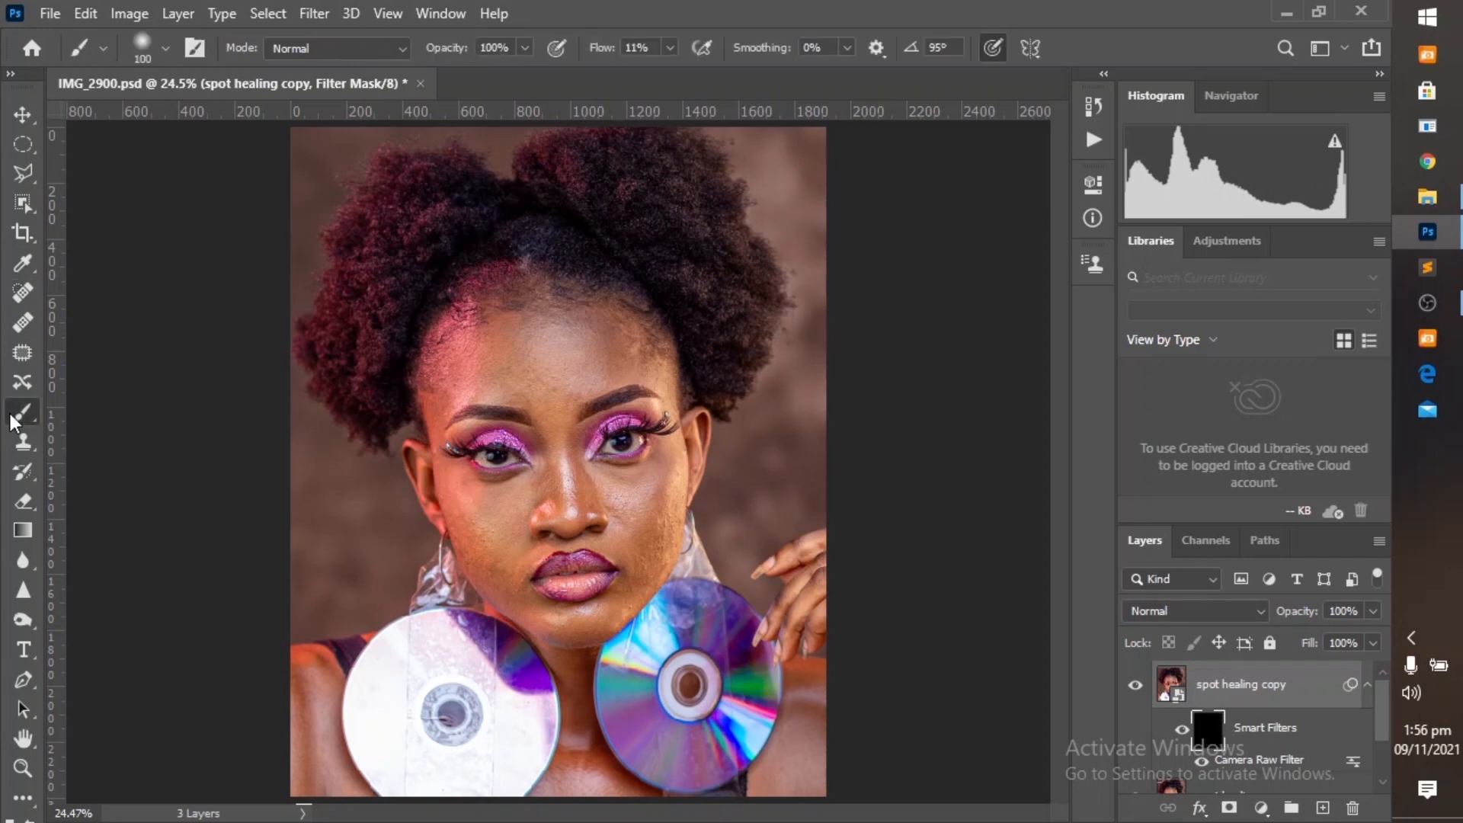
{"action": "left_click_drag", "start_coordinate": [598, 50], "coordinate": [621, 64]}
{"action": "left_click", "coordinate": [11, 74]}
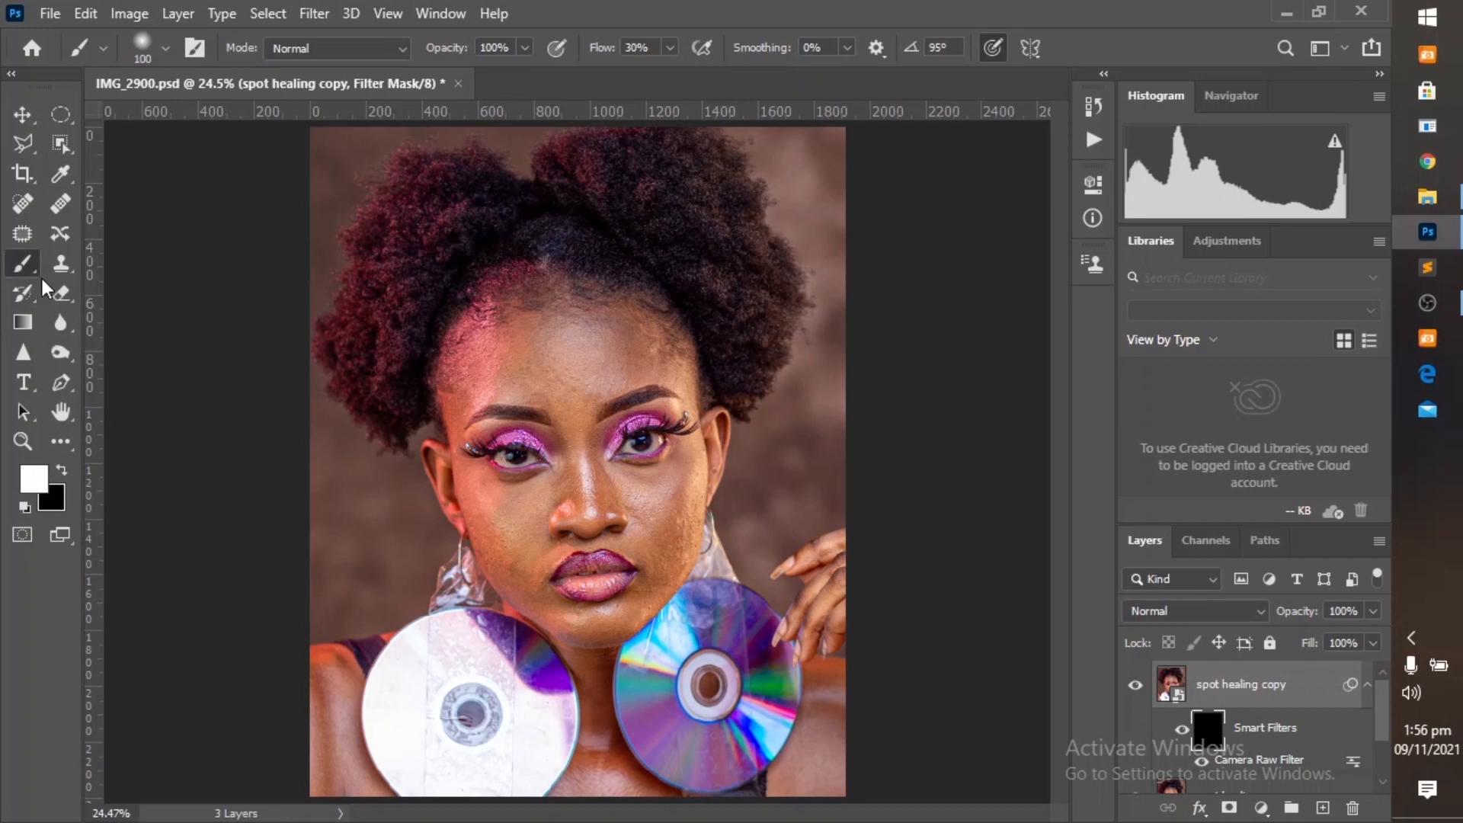
{"action": "key", "text": "bracketright"}
{"action": "key", "text": "bracketleft"}
{"action": "key", "text": "bracketleft"}
{"action": "key", "text": "bracketright"}
{"action": "key", "text": "bracketright"}
{"action": "key", "text": "bracketright"}
{"action": "key", "text": "bracketleft"}
{"action": "key", "text": "bracketright"}
{"action": "key", "text": "bracketleft"}
{"action": "key", "text": "bracketleft"}
{"action": "key", "text": "bracketleft"}
{"action": "key", "text": "bracketright"}
{"action": "key", "text": "bracketright"}
{"action": "key", "text": "bracketright"}
Compare the face with the spot healing copy layer hidden and shown, both in full view and close up.
{"action": "left_click", "coordinate": [1136, 695]}
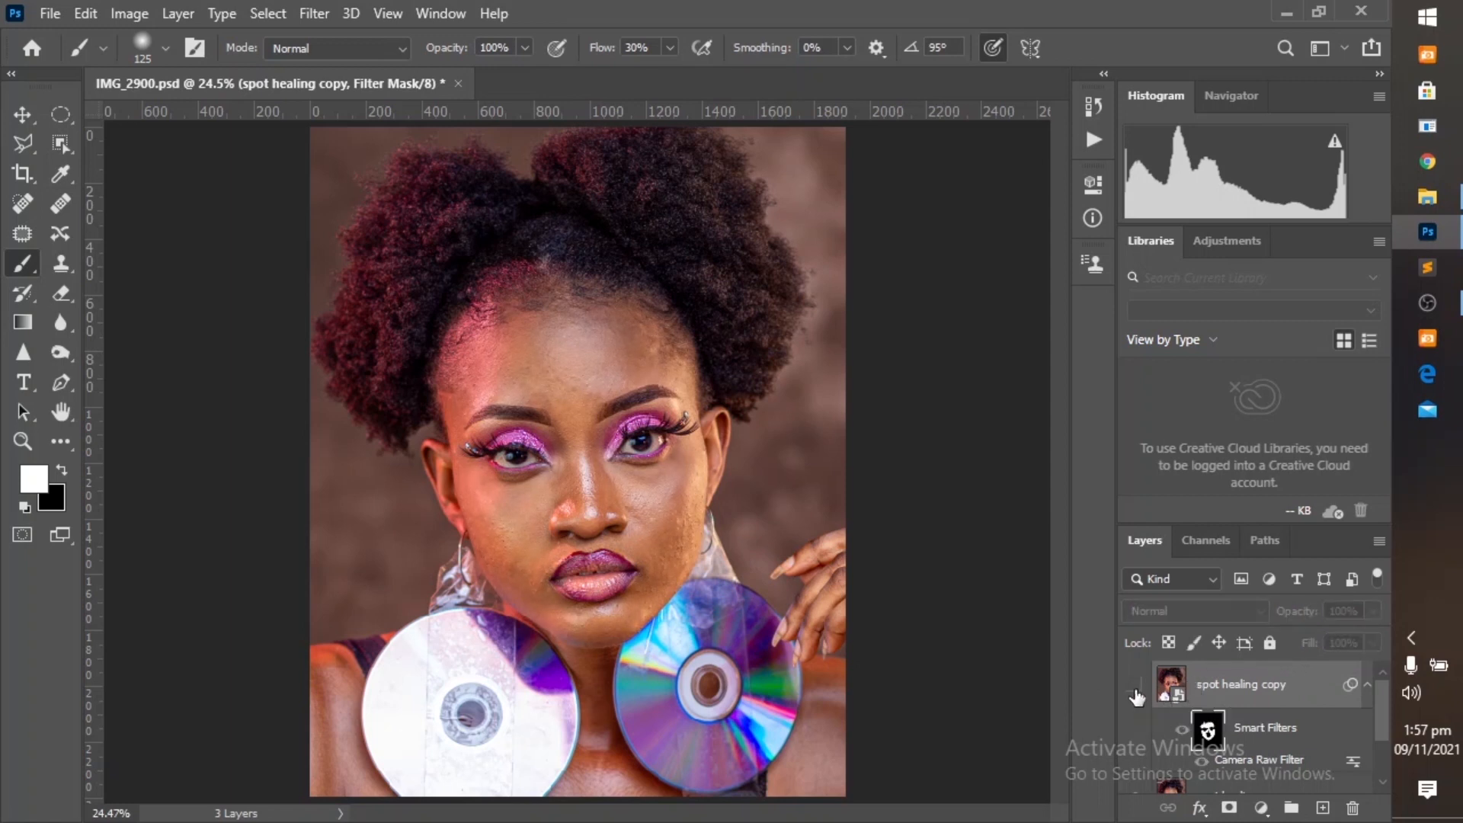
{"action": "left_click", "coordinate": [1136, 694]}
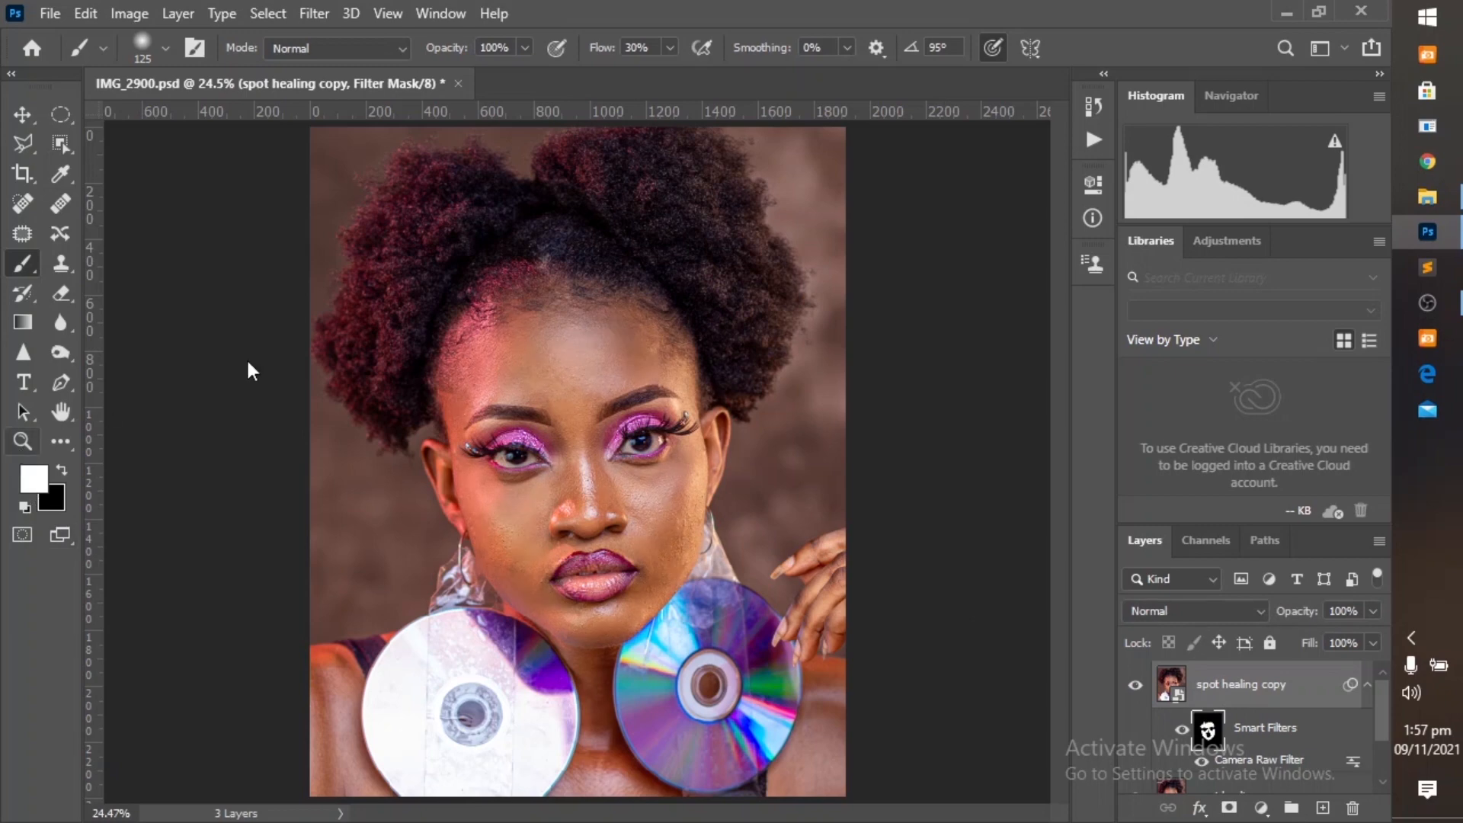
{"action": "key", "text": "z"}
{"action": "mouse_move", "coordinate": [311, 221]}
{"action": "left_mouse_down"}
{"action": "mouse_move", "coordinate": [531, 404]}
{"action": "mouse_move", "coordinate": [823, 814]}
{"action": "left_mouse_up"}
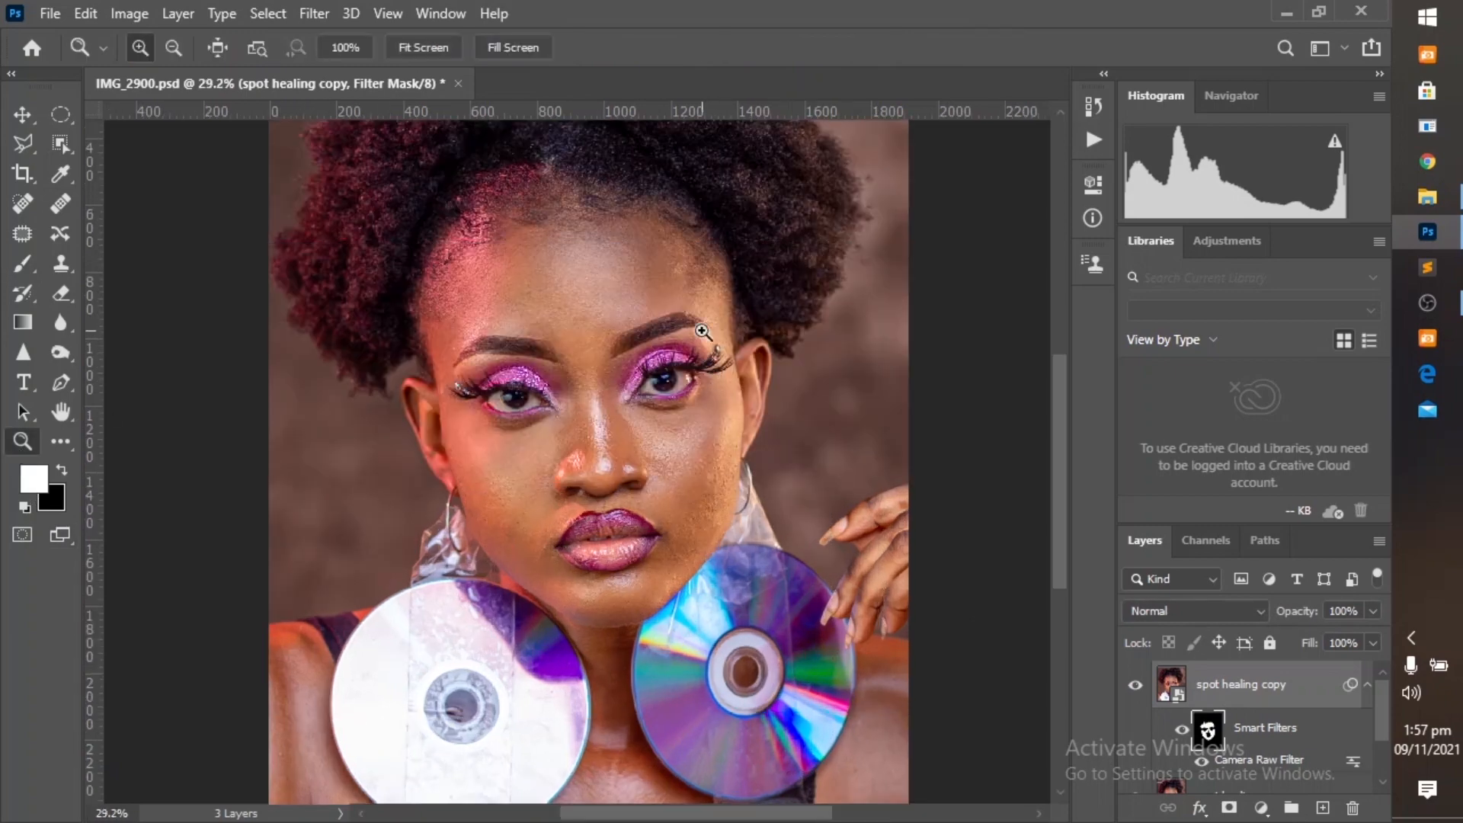
{"action": "left_click", "coordinate": [701, 335]}
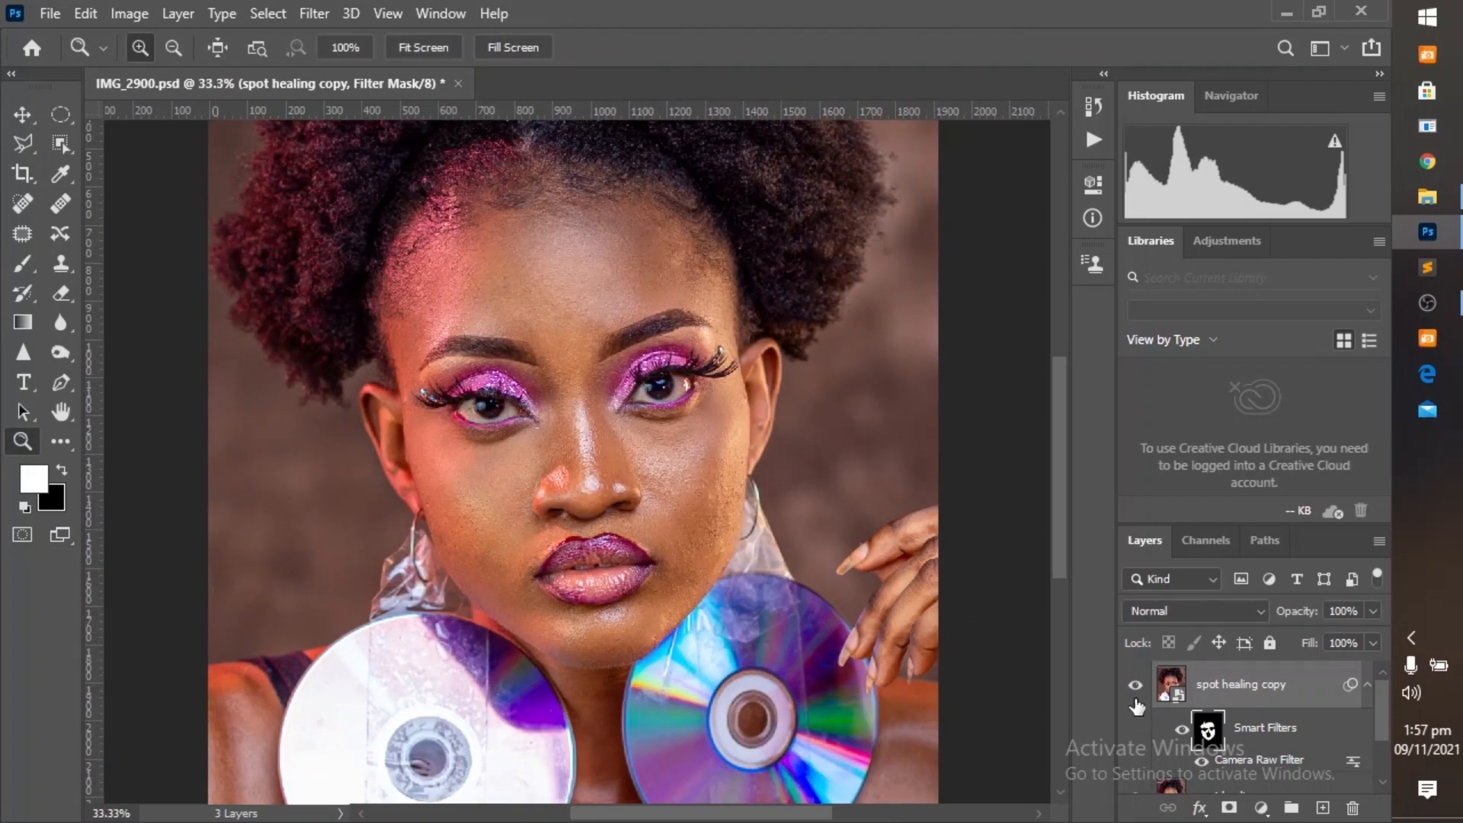
{"action": "left_click", "coordinate": [1136, 685]}
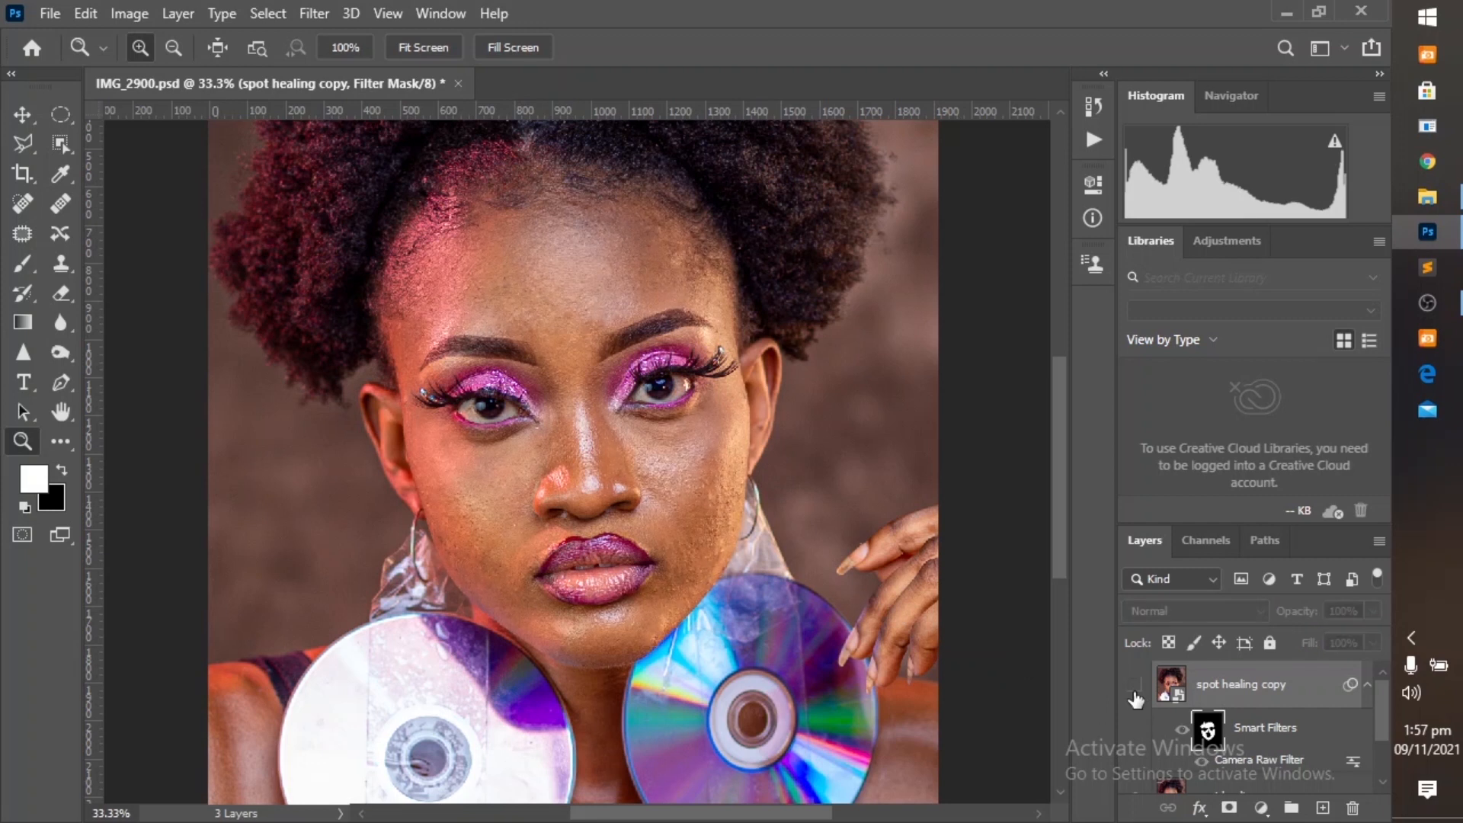
{"action": "left_click", "coordinate": [1136, 686]}
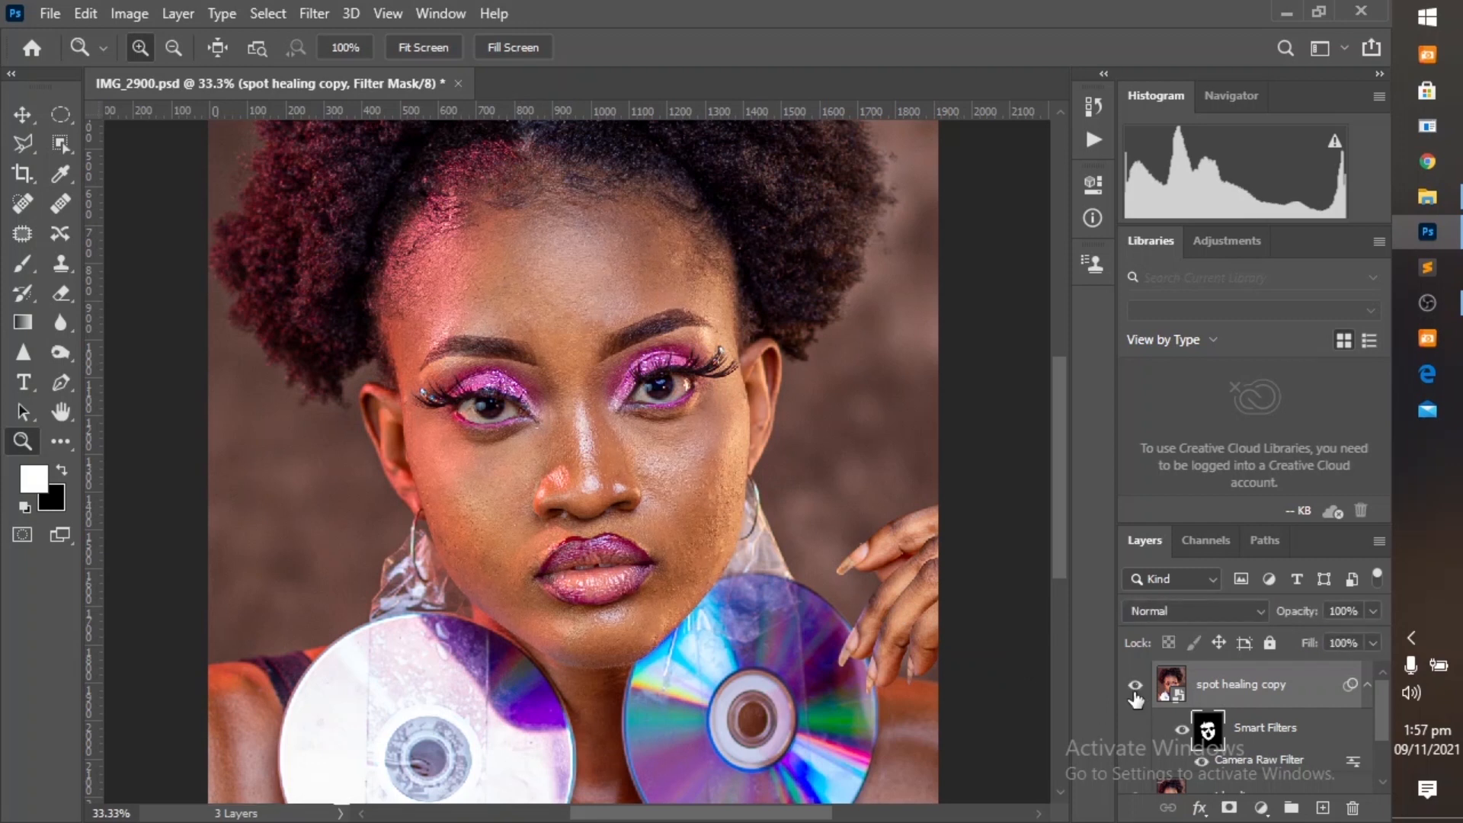
{"action": "left_click", "coordinate": [388, 13]}
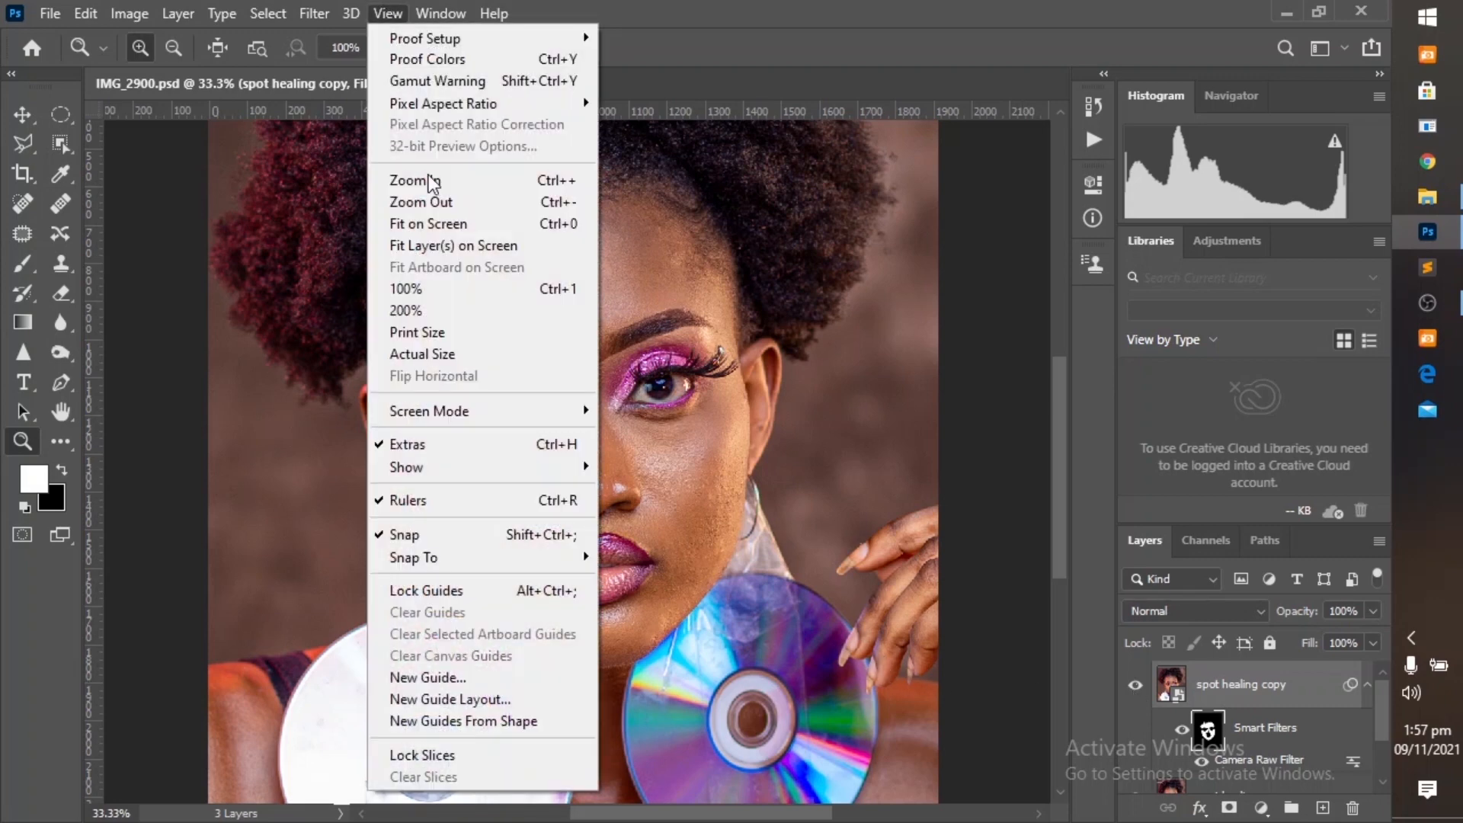
{"action": "left_click", "coordinate": [446, 223]}
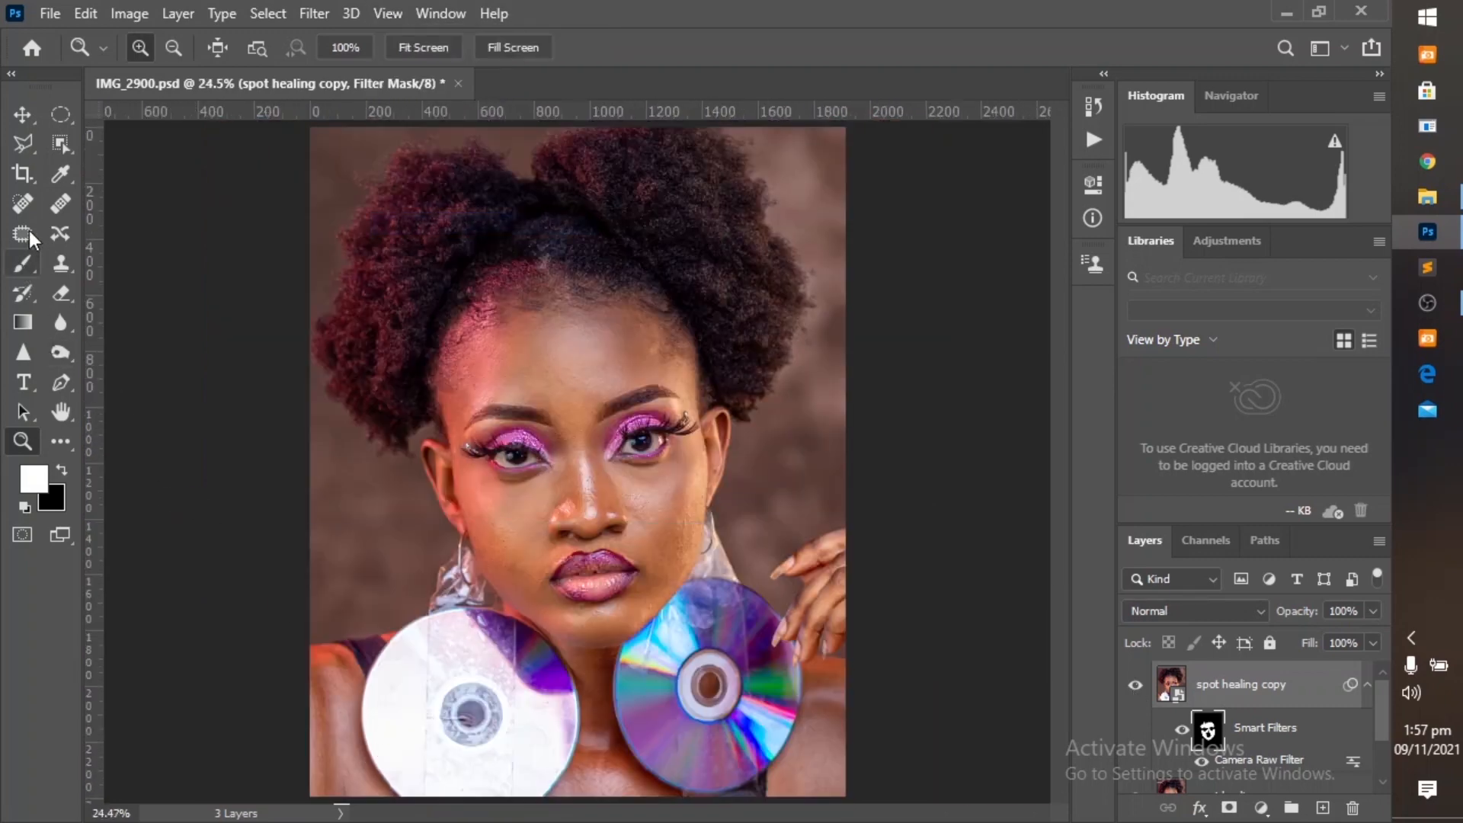
Paint white on the filter mask over the skin below the face with the Brush tool, and compare before and after.
{"action": "left_click", "coordinate": [23, 263]}
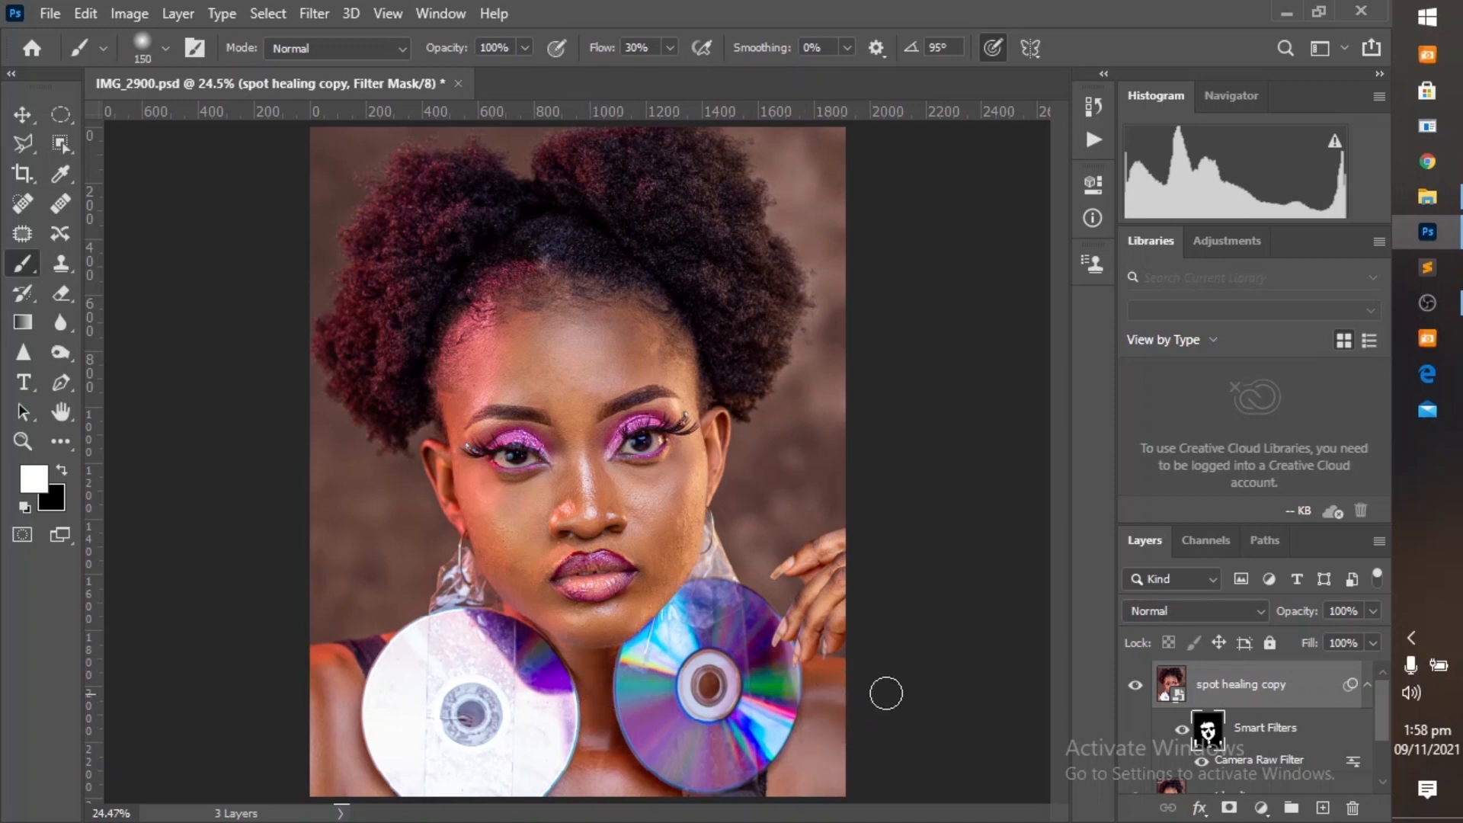
{"action": "key", "text": "bracketleft"}
{"action": "key", "text": "bracketright"}
{"action": "key", "text": "bracketleft"}
{"action": "left_click", "coordinate": [1135, 685]}
{"action": "left_click", "coordinate": [1135, 685]}
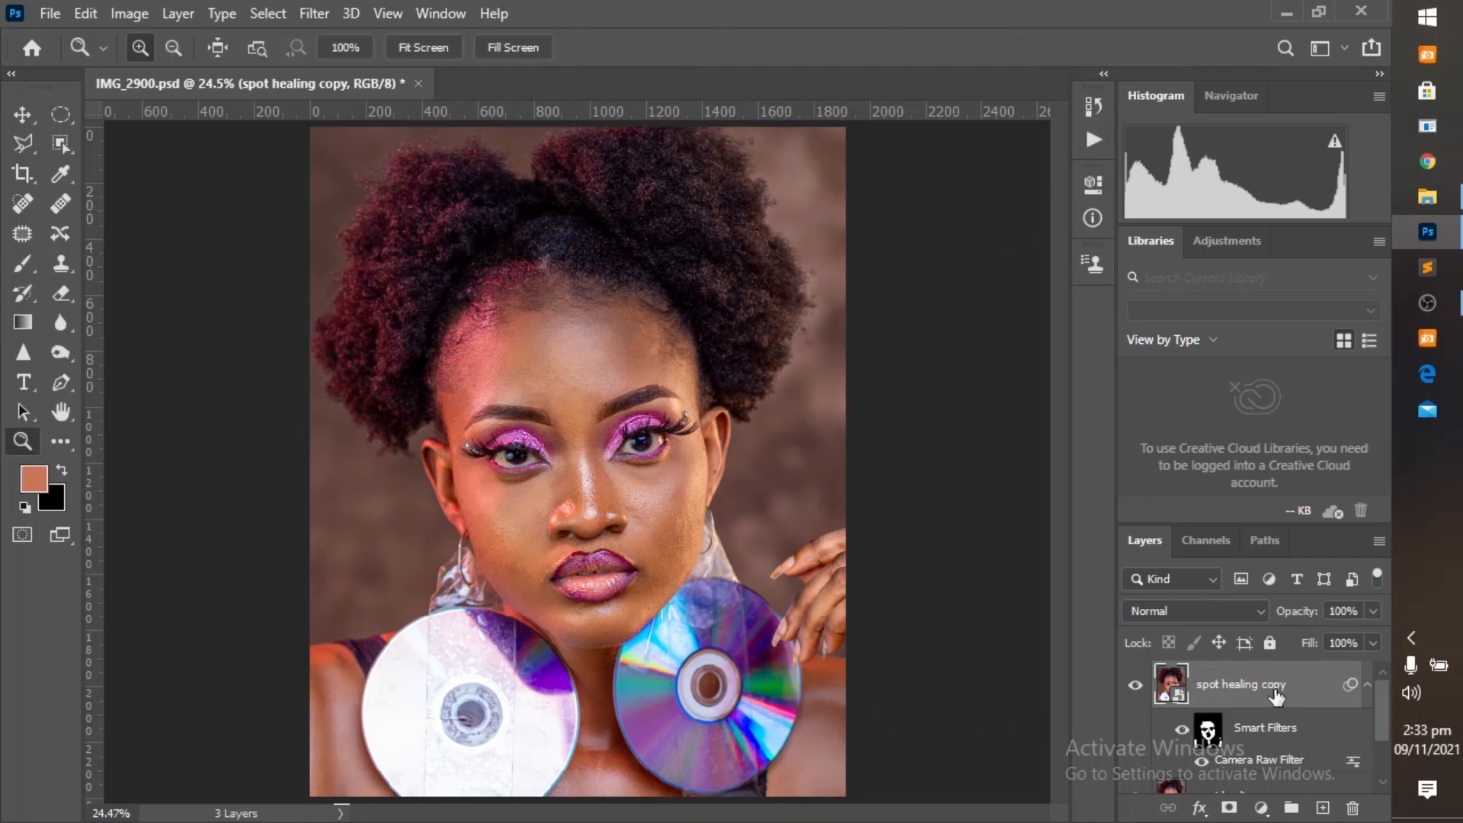
Reopen the Camera Raw smart filter of the spot healing copy layer, fine-tune Texture slightly and apply it.
{"action": "right_click", "coordinate": [1276, 695]}
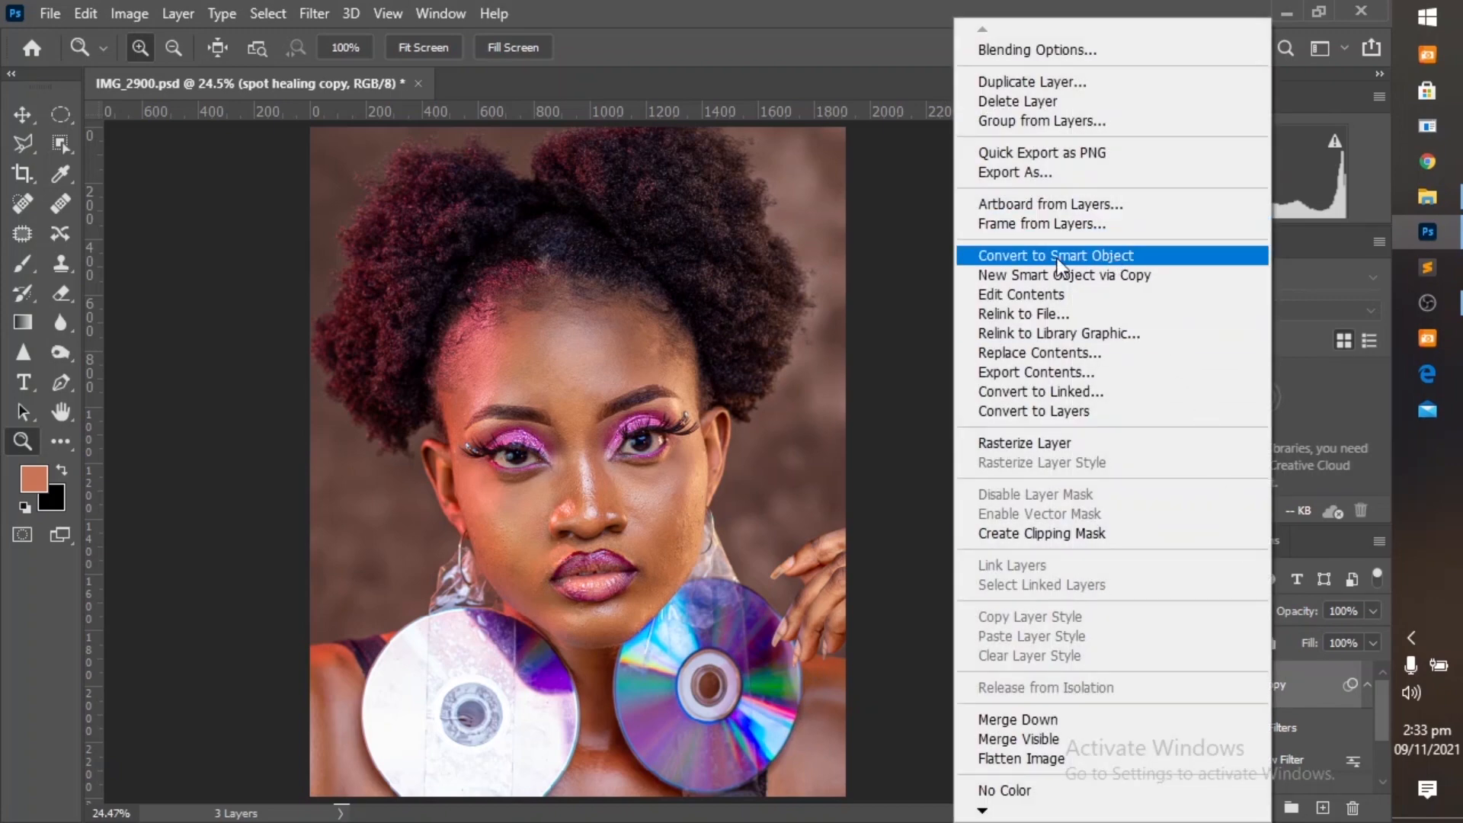
{"action": "left_click", "coordinate": [852, 313]}
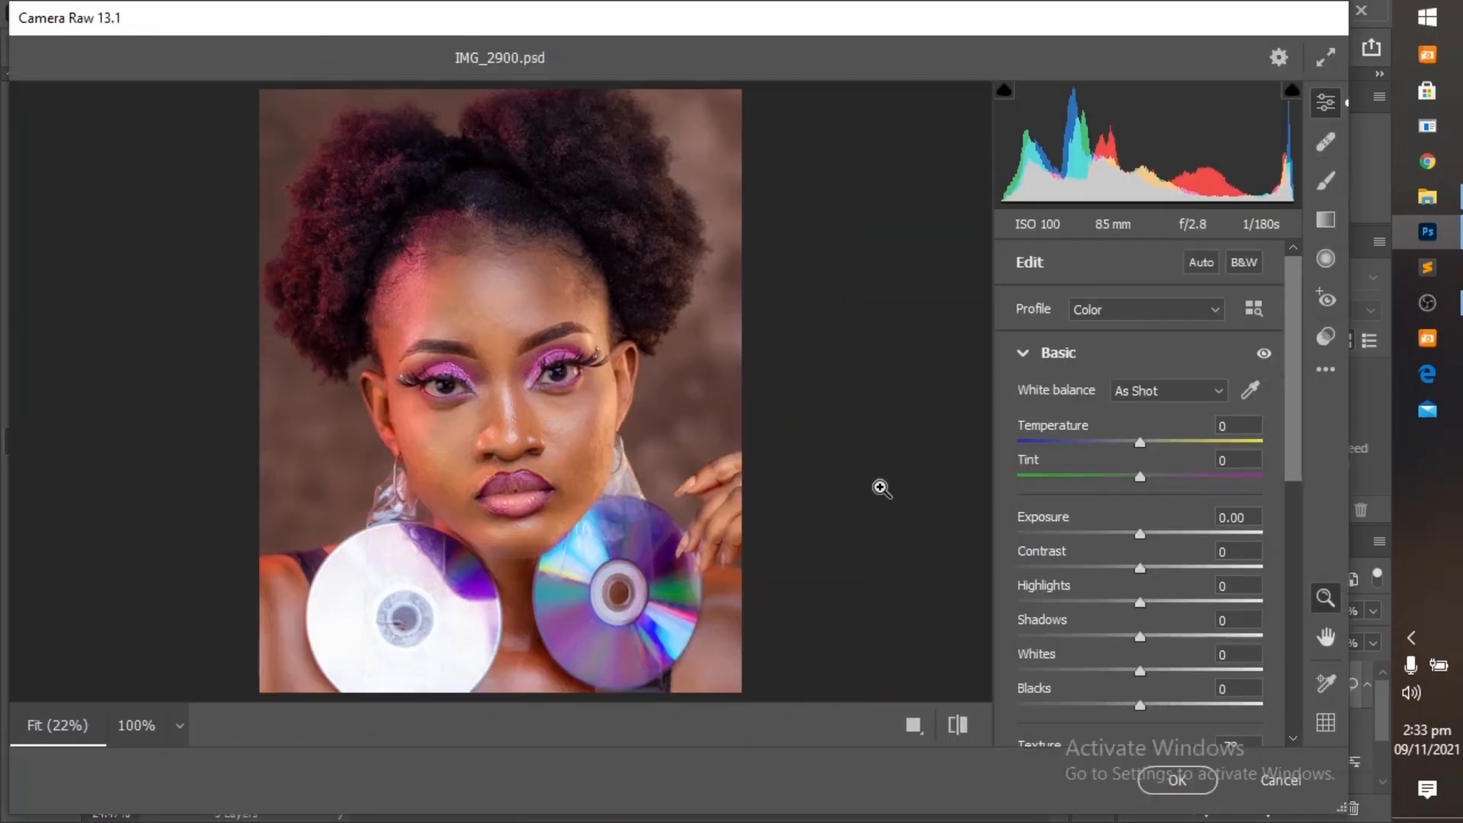
{"action": "scroll", "coordinate": [1135, 630], "scroll_direction": "down", "scroll_amount": 3}
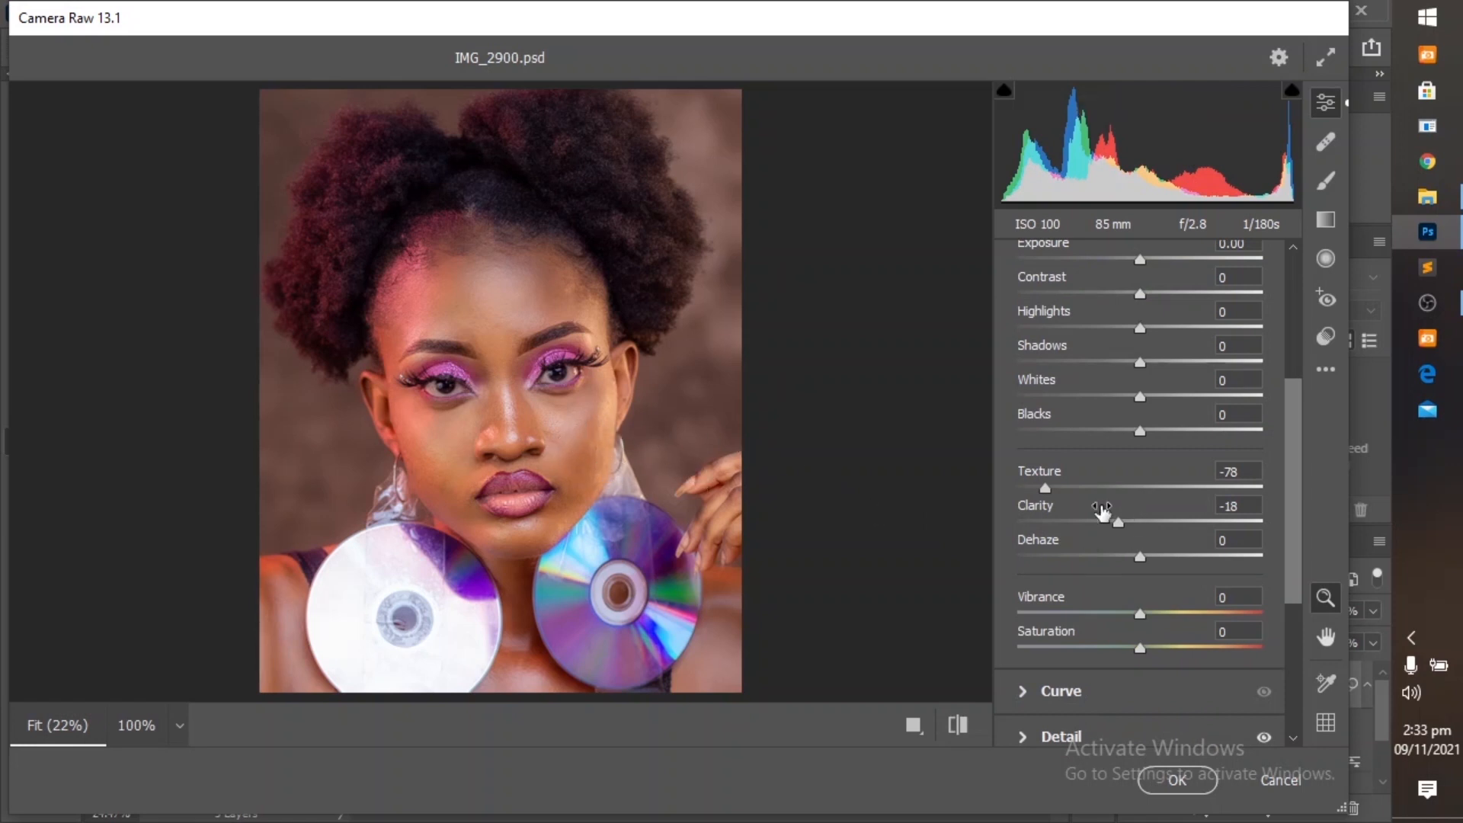
{"action": "mouse_move", "coordinate": [1045, 488]}
{"action": "left_mouse_down"}
{"action": "mouse_move", "coordinate": [1063, 493]}
{"action": "mouse_move", "coordinate": [1043, 488]}
{"action": "left_mouse_up"}
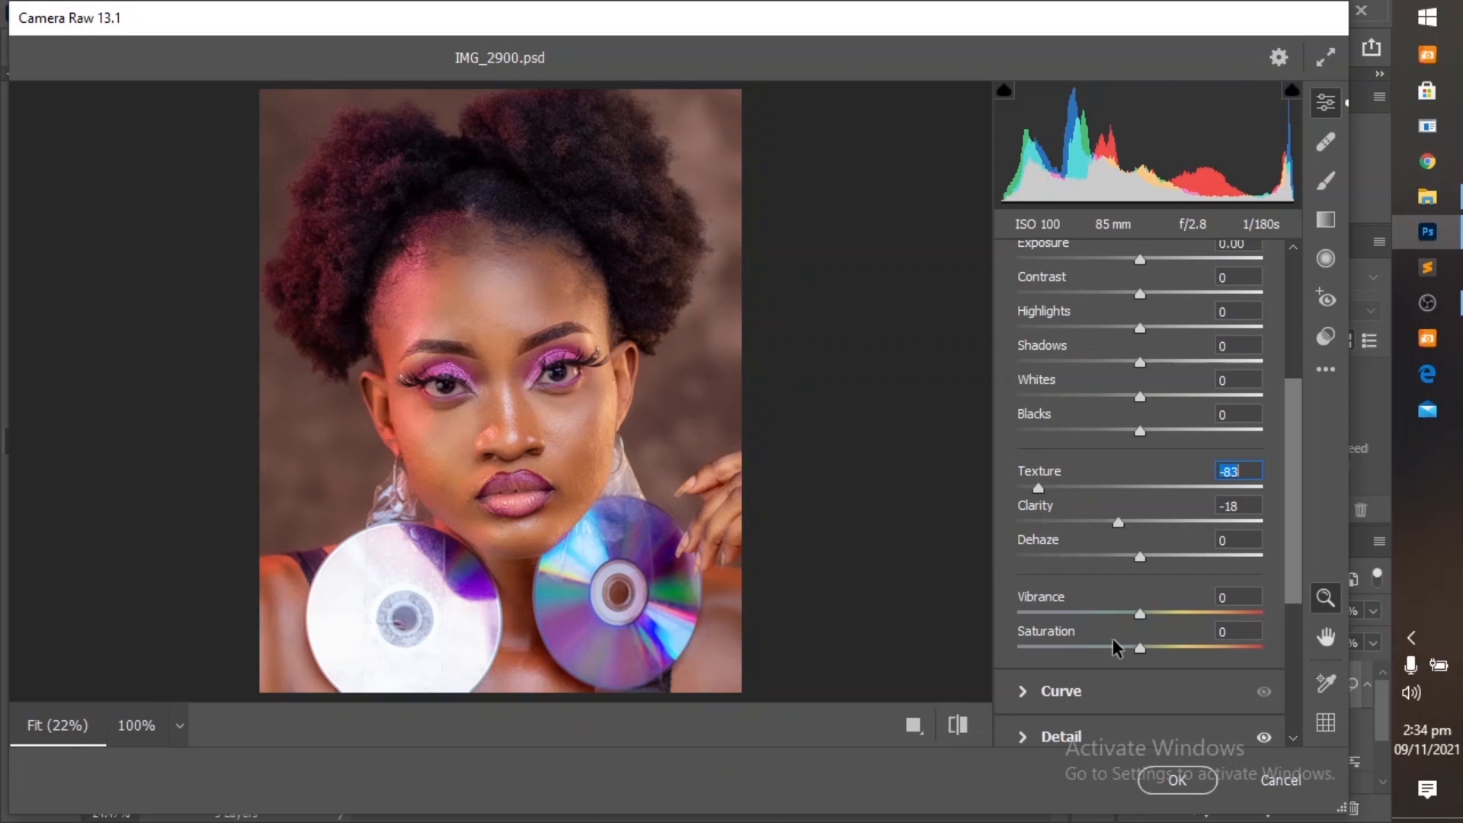
{"action": "left_click", "coordinate": [1159, 778]}
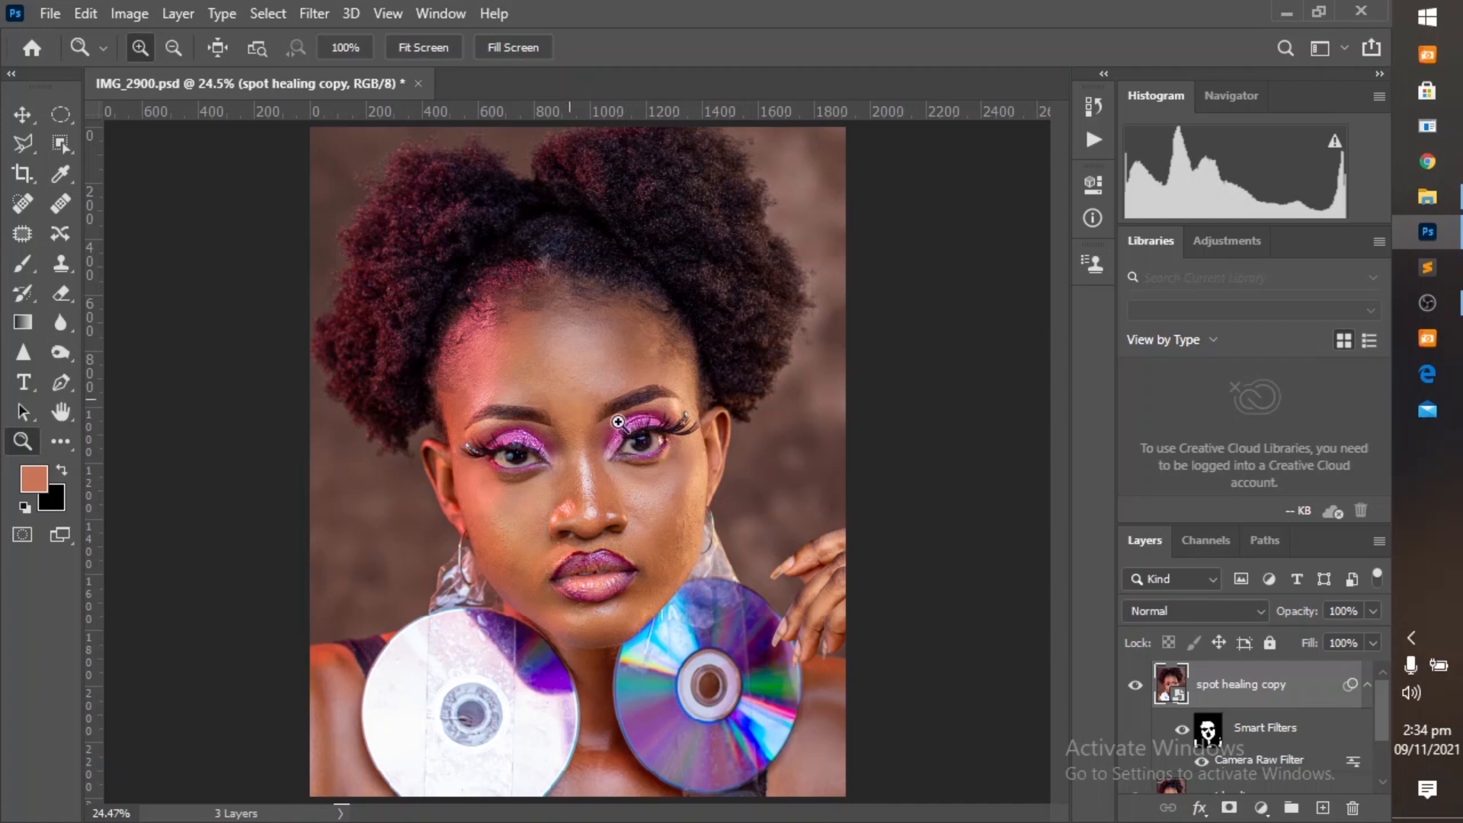
Examine the smoothed skin around the eye up close and return to the full image.
{"action": "left_click_drag", "start_coordinate": [569, 399], "coordinate": [697, 501]}
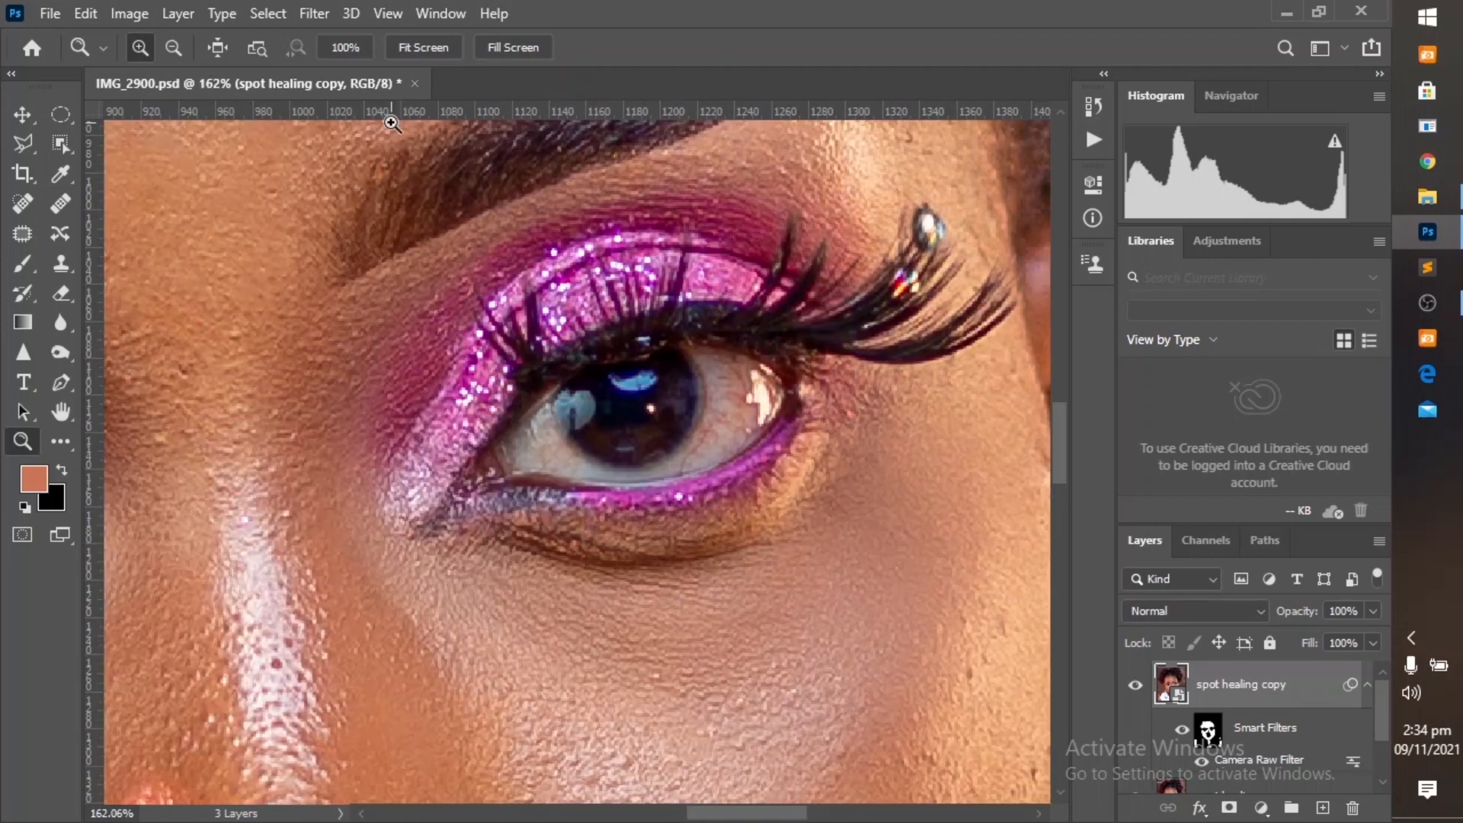
{"action": "left_click", "coordinate": [373, 12]}
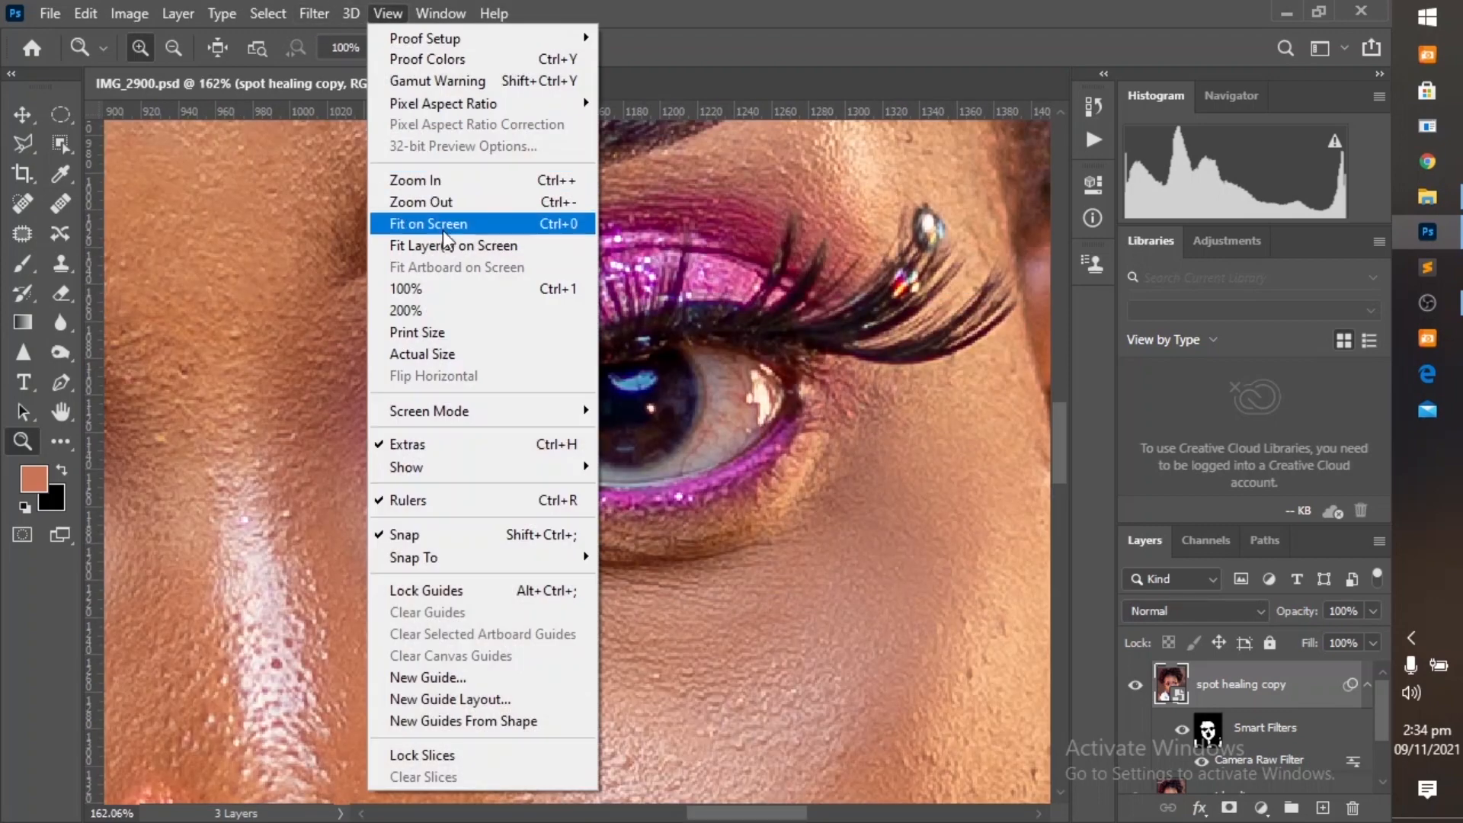
{"action": "left_click", "coordinate": [445, 220]}
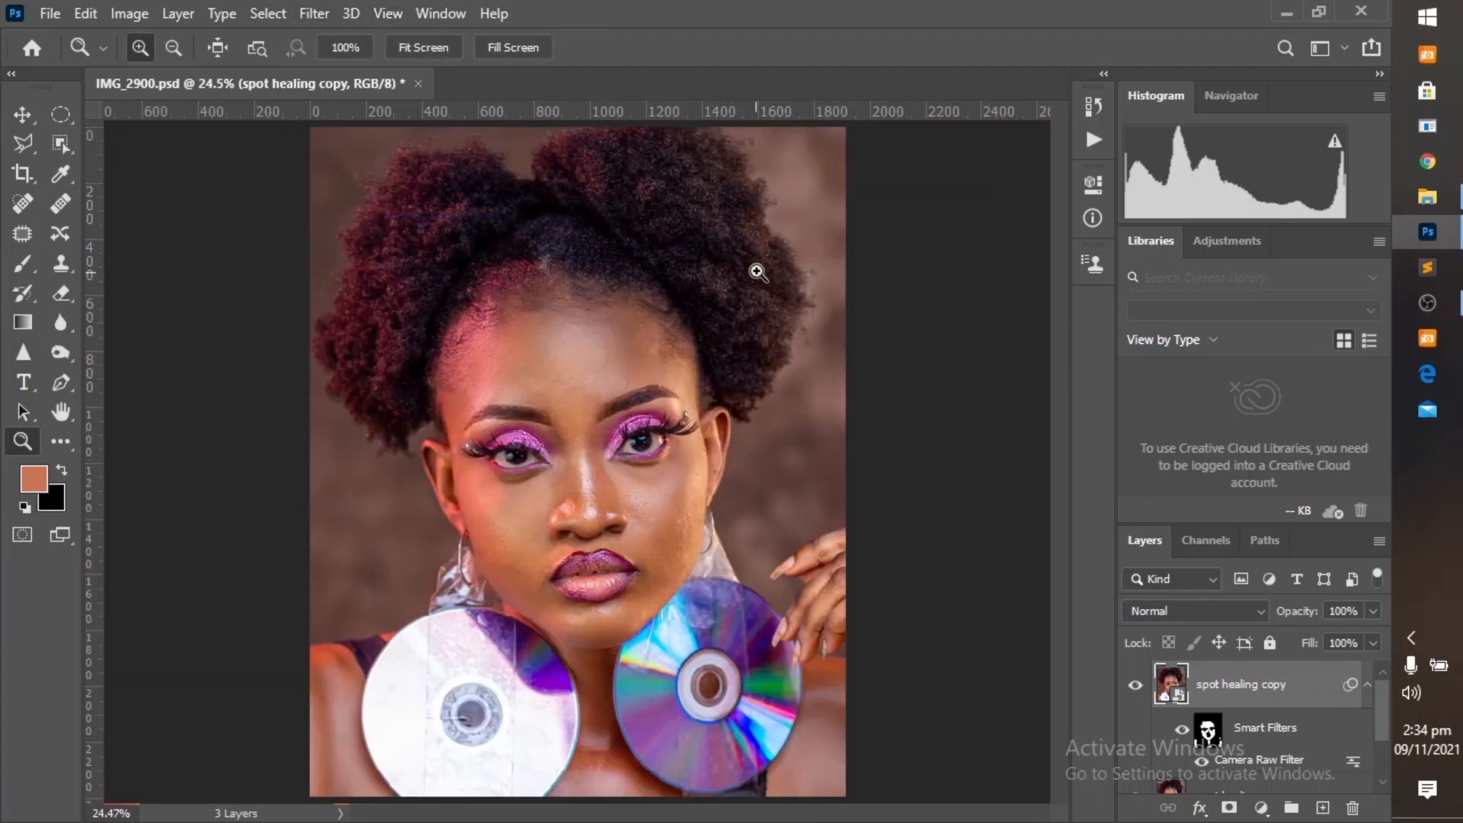